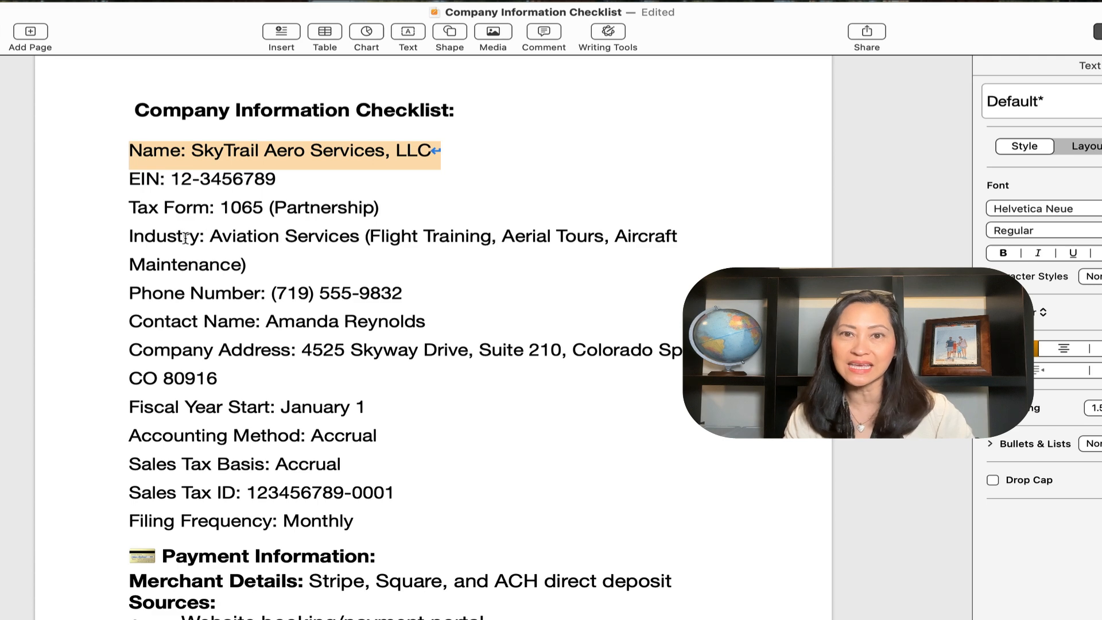
Step: Review the industry entry and the heading of the Company Information Checklist document
left_click_drag(211, 238, 338, 265)
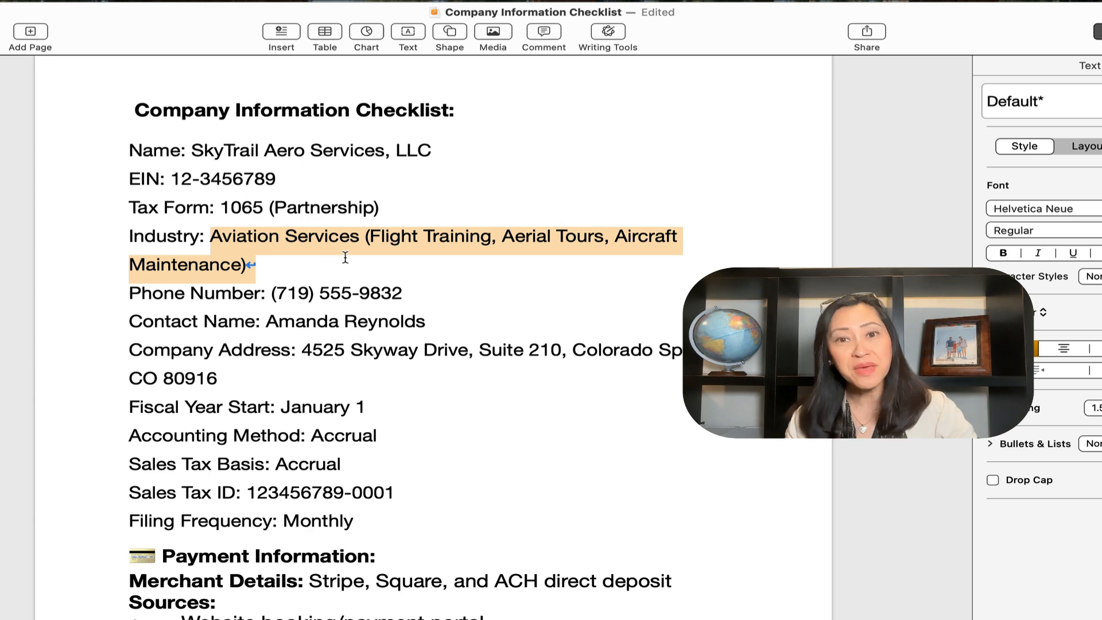
left_click(161, 120)
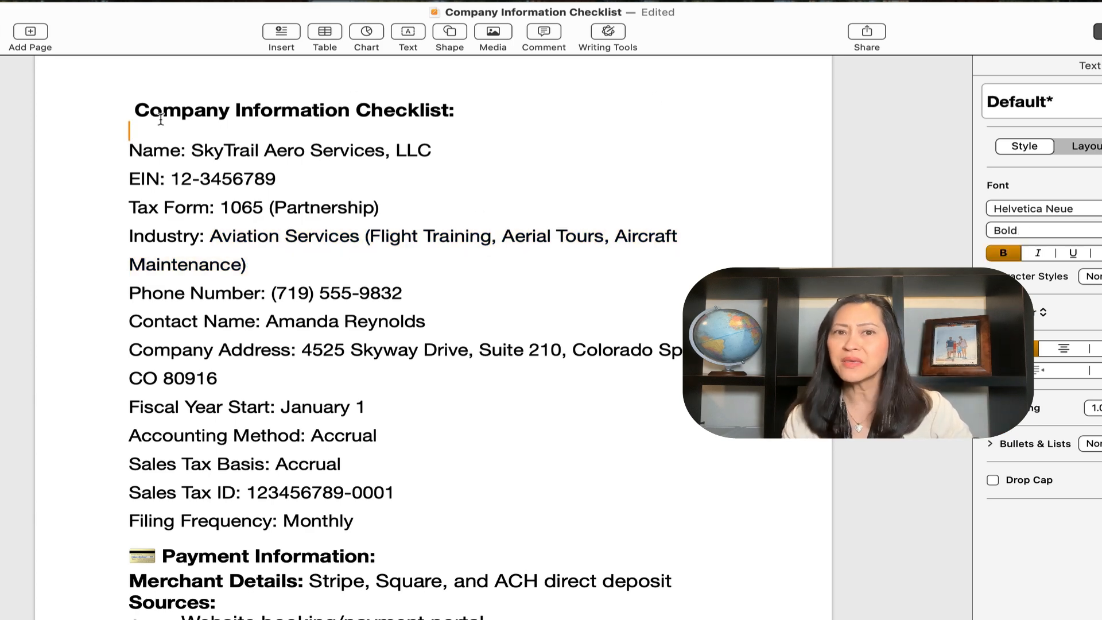
left_click_drag(130, 111, 452, 115)
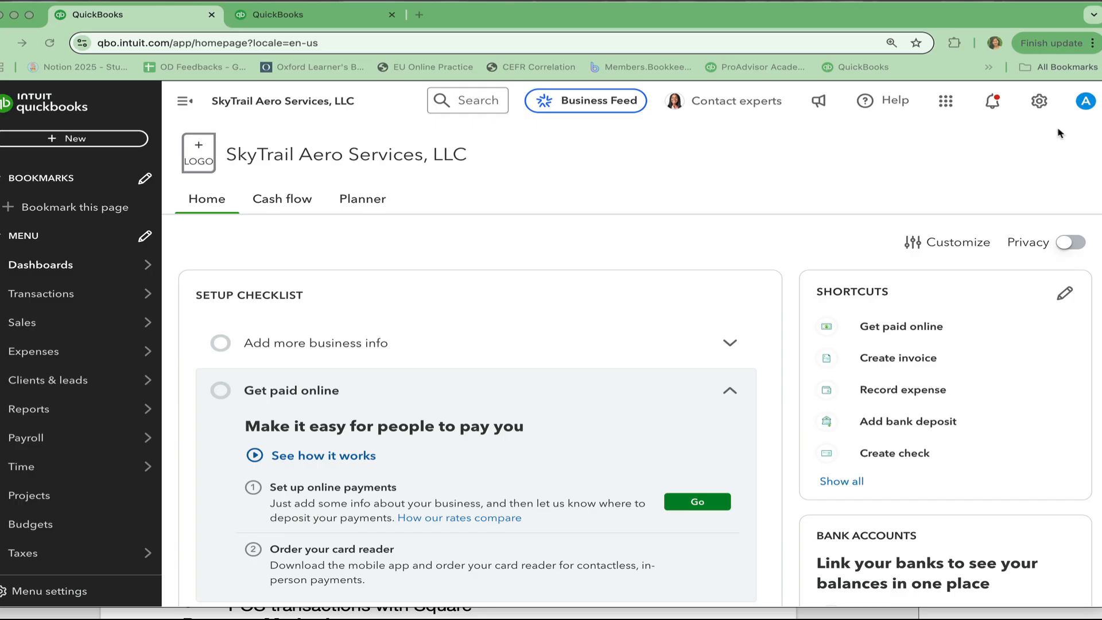
Step: Switch to QuickBooks Online and review the company's subscriptions and billing, including the current plan and the Discover More add-ons
left_click(1039, 104)
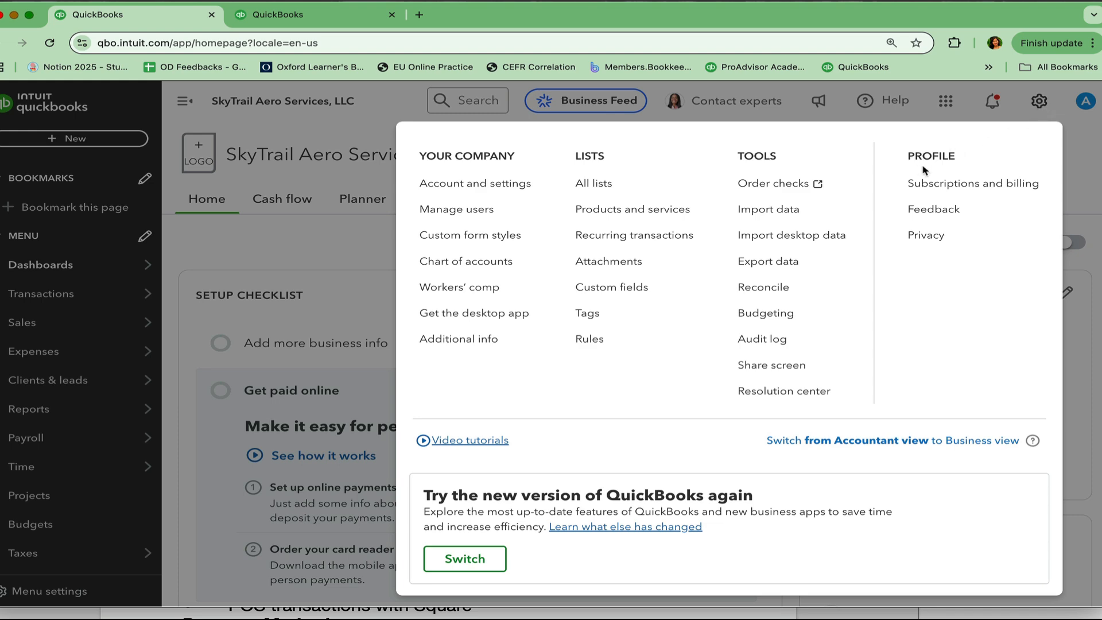
left_click(950, 190)
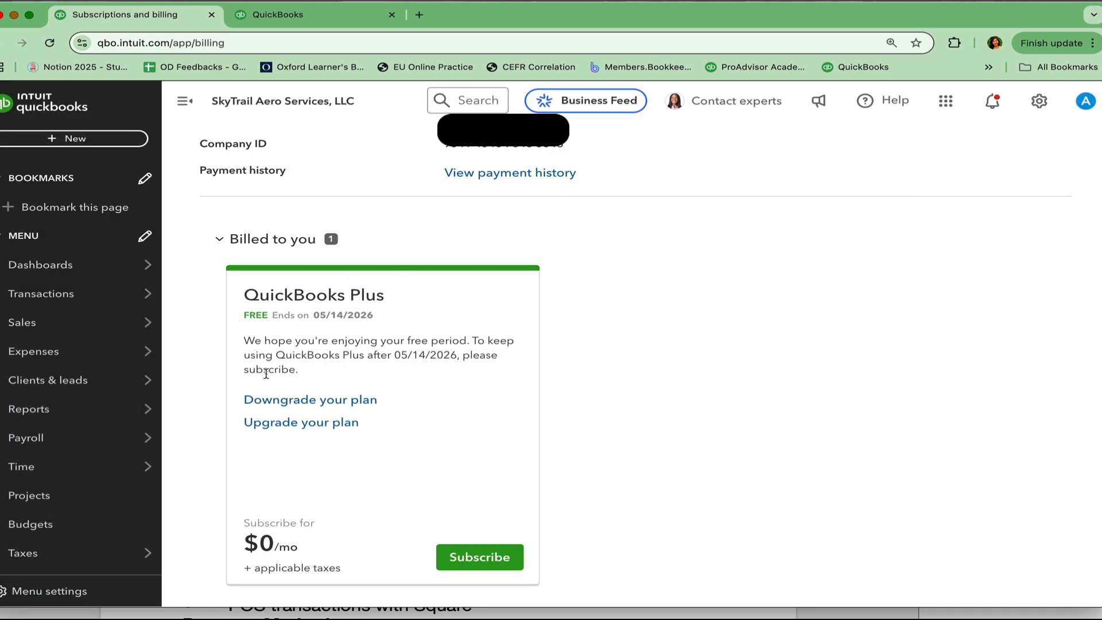
scroll(367, 340, "down", 1)
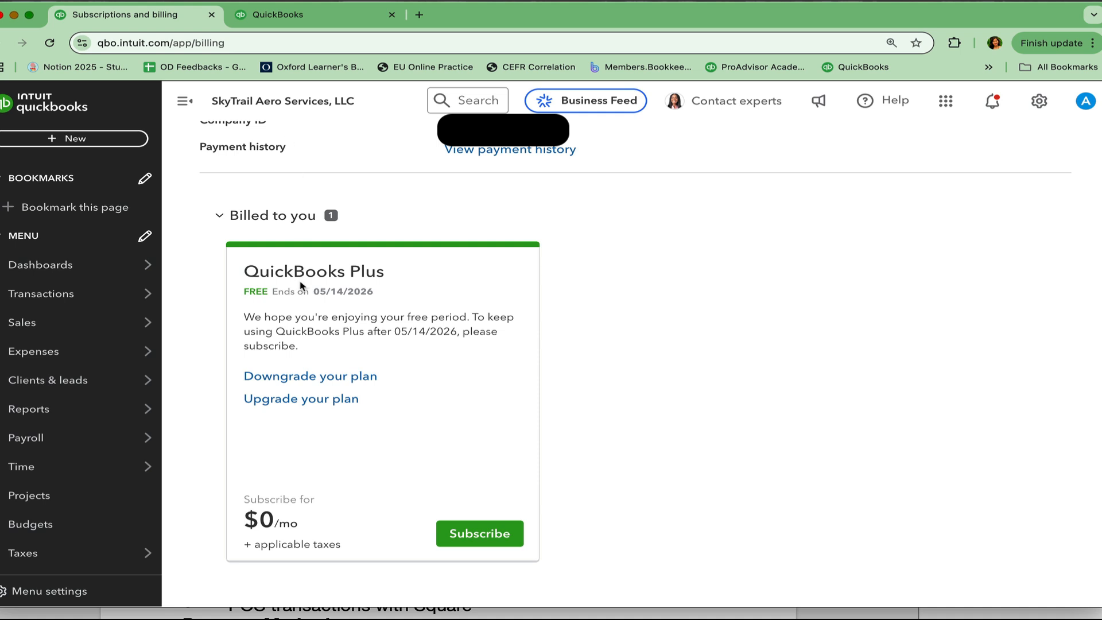
scroll(367, 327, "down", 10)
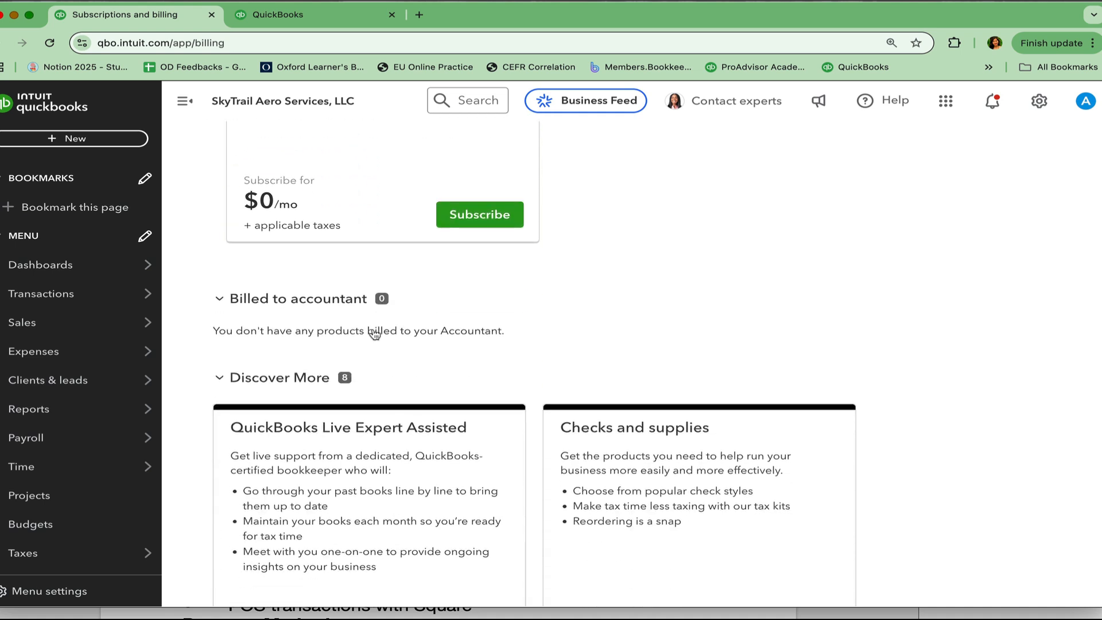
scroll(373, 335, "down", 2)
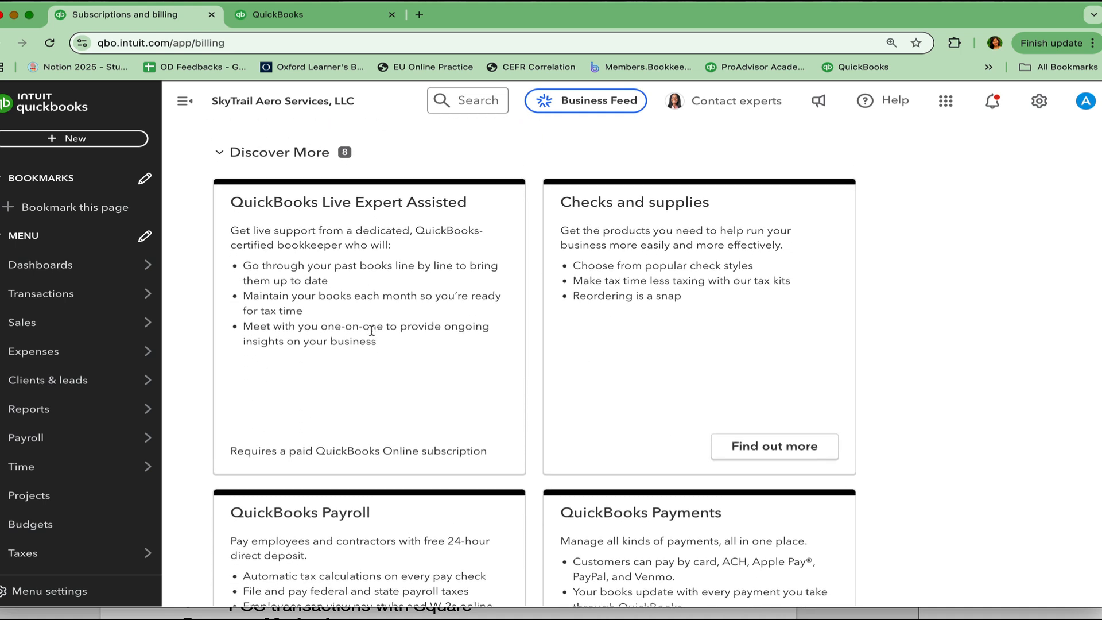
scroll(377, 337, "down", 6)
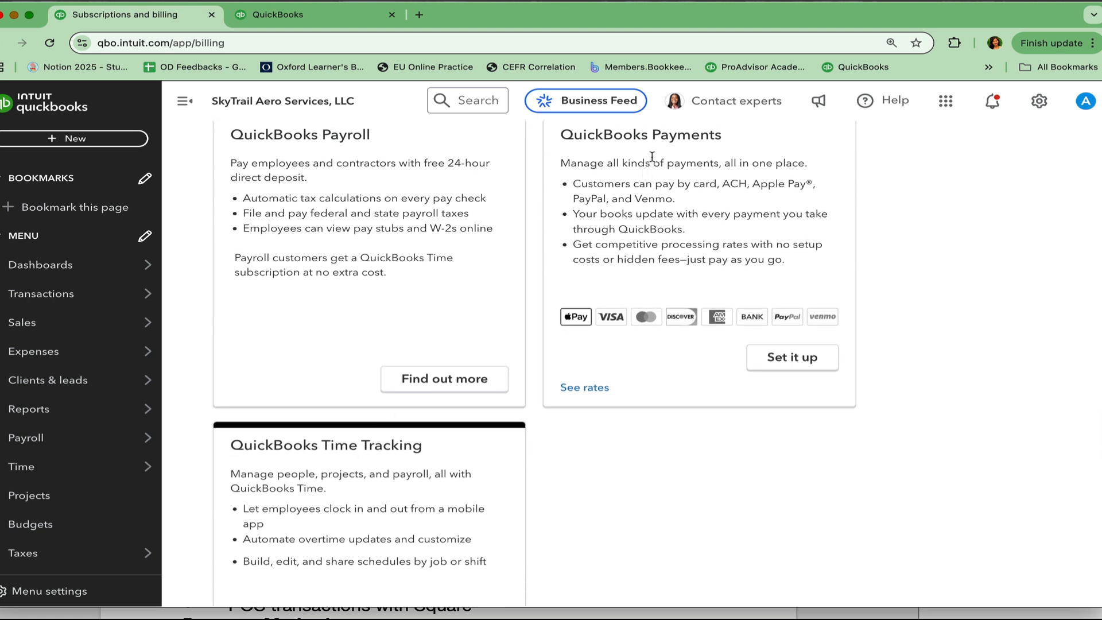
scroll(461, 191, "up", 6)
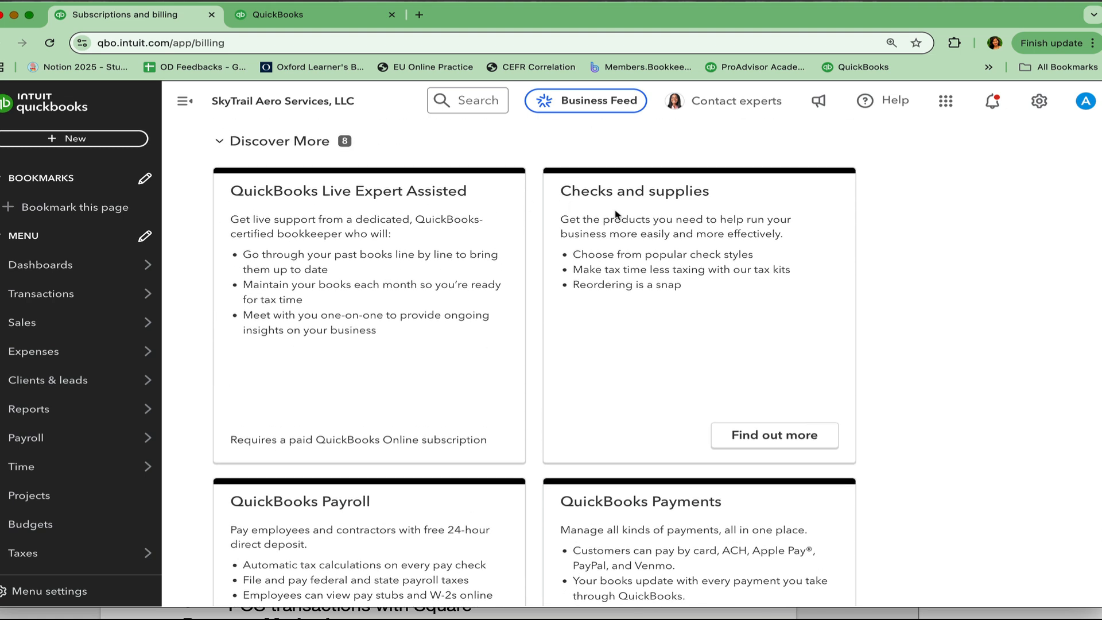
scroll(385, 500, "down", 2)
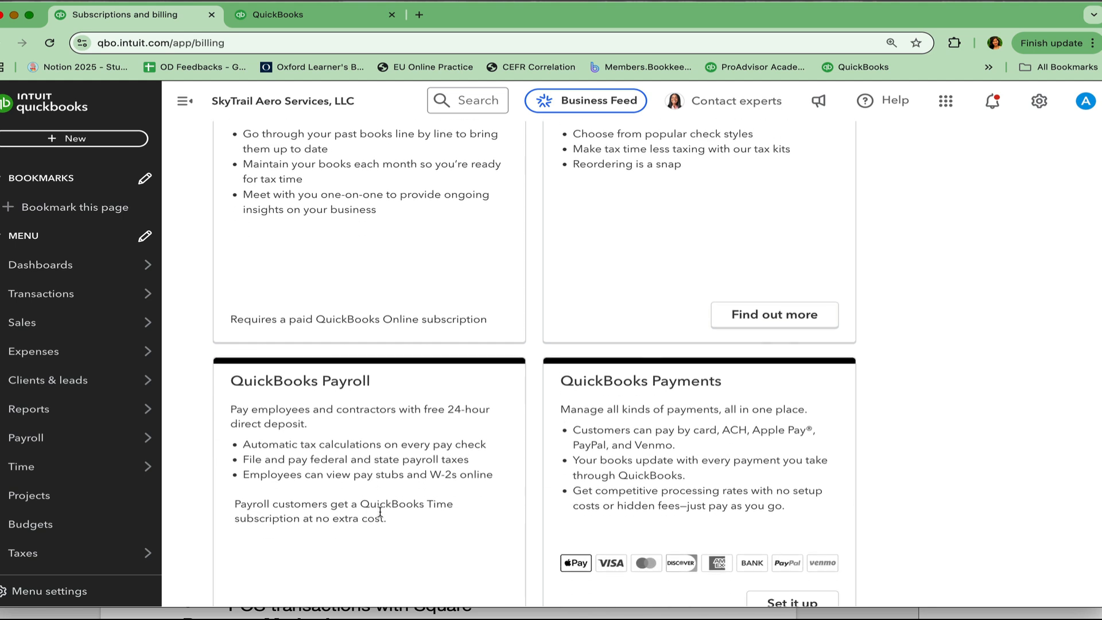
scroll(381, 499, "down", 1)
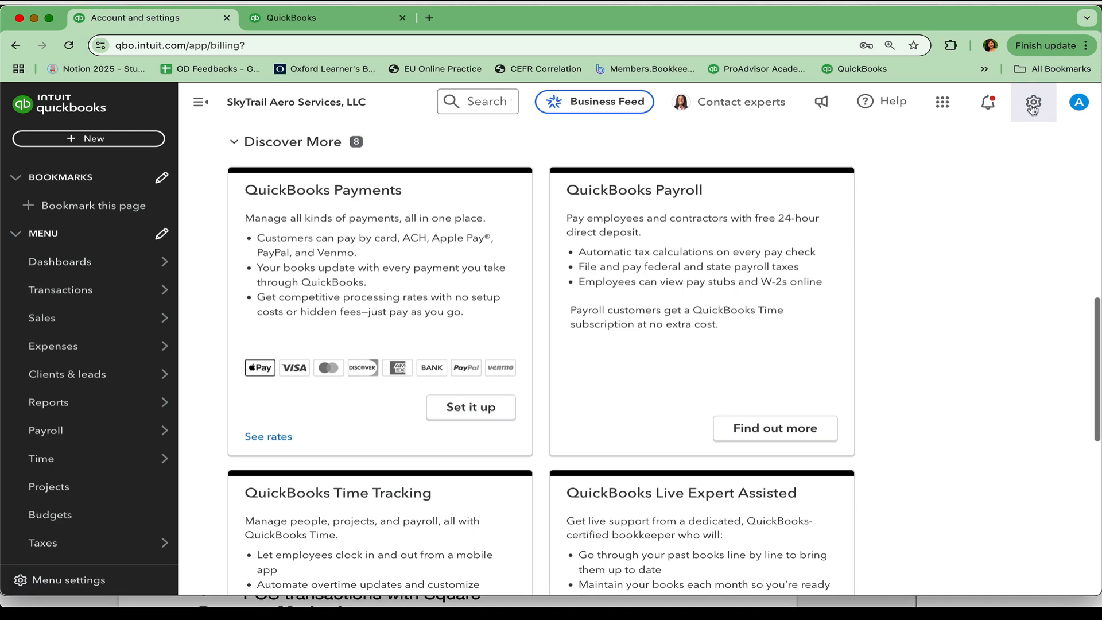
Step: Open the Sales form content section of the company's account settings for editing
left_click(1033, 106)
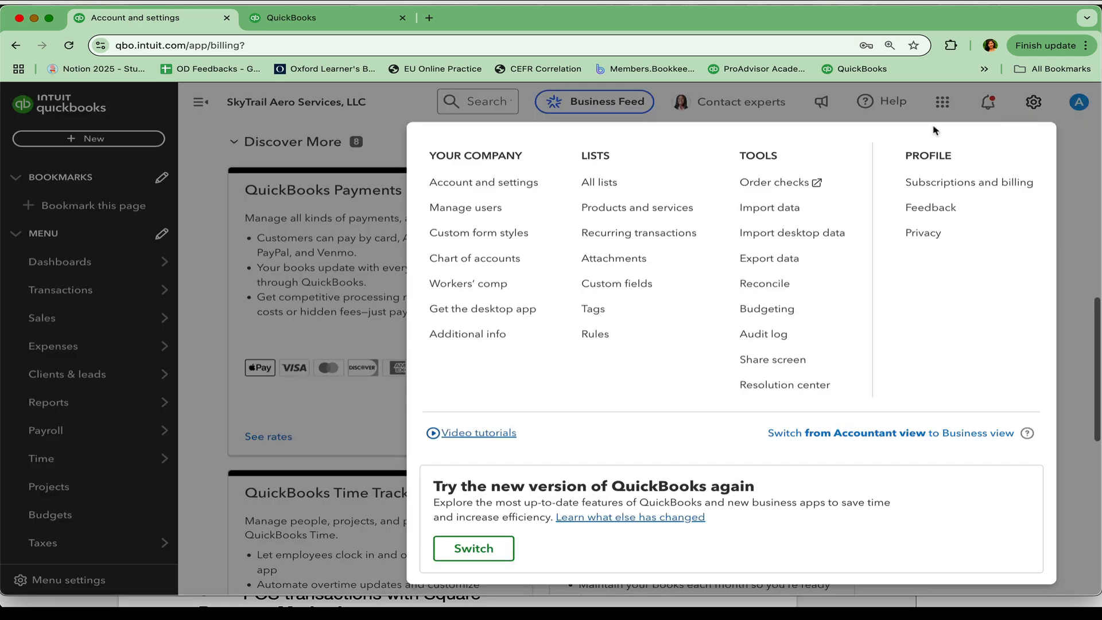
left_click(492, 184)
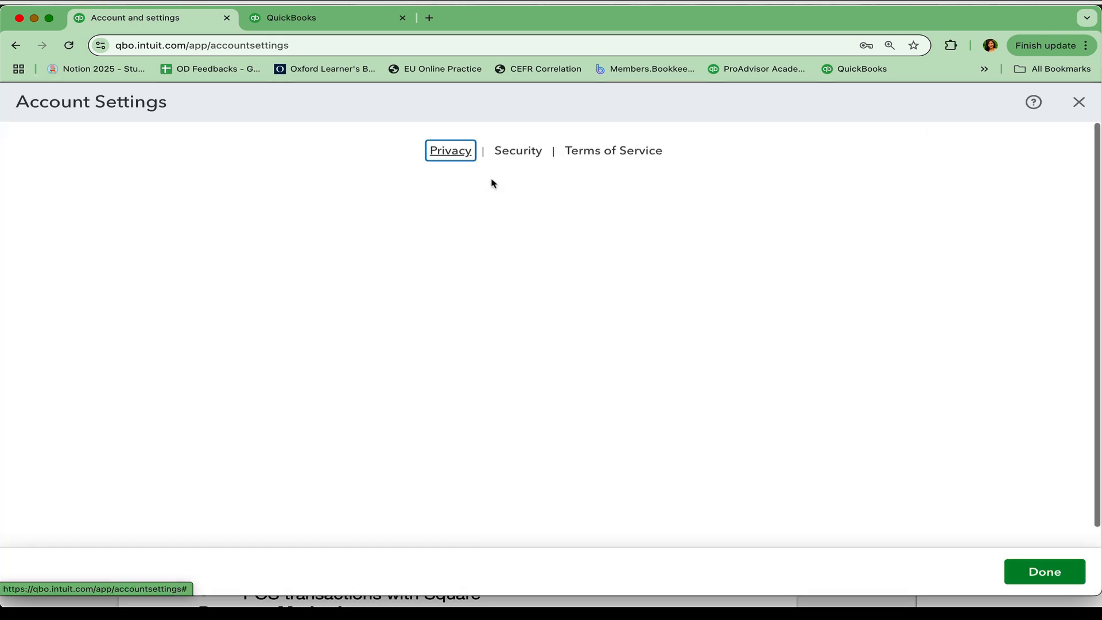
left_click(26, 261)
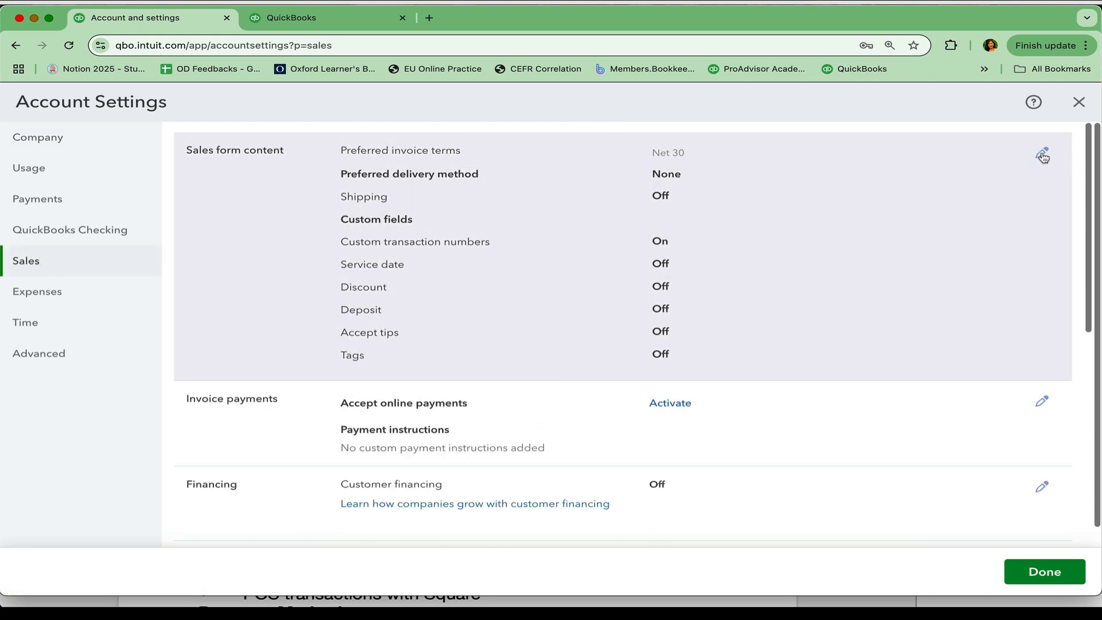
left_click(1042, 153)
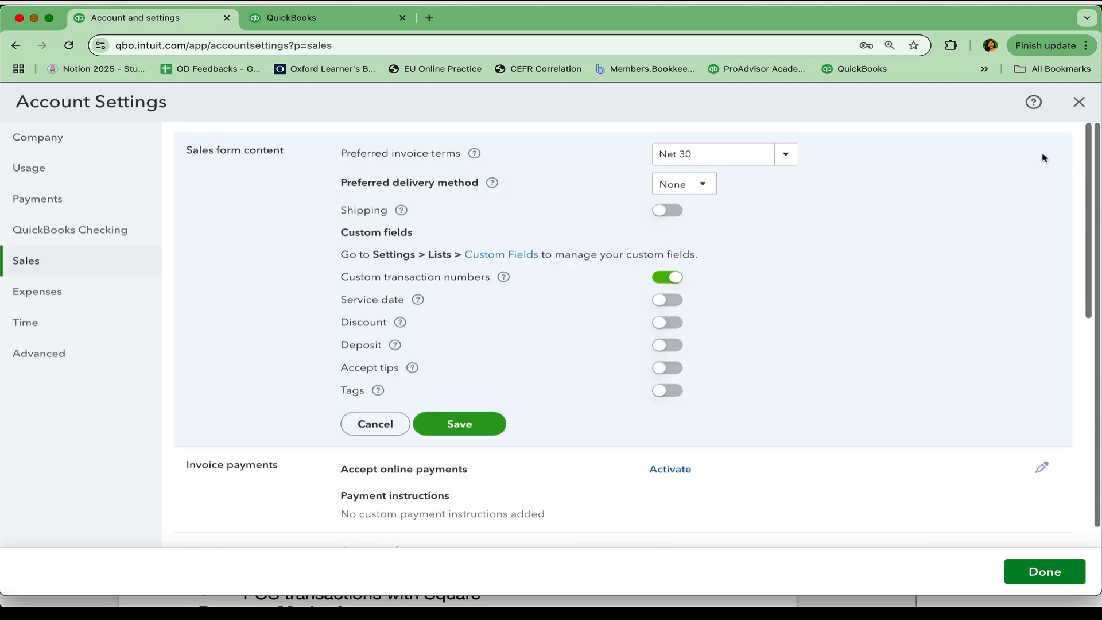
Step: Read the help notes for the preferred invoice terms and the preferred delivery method
left_click(474, 153)
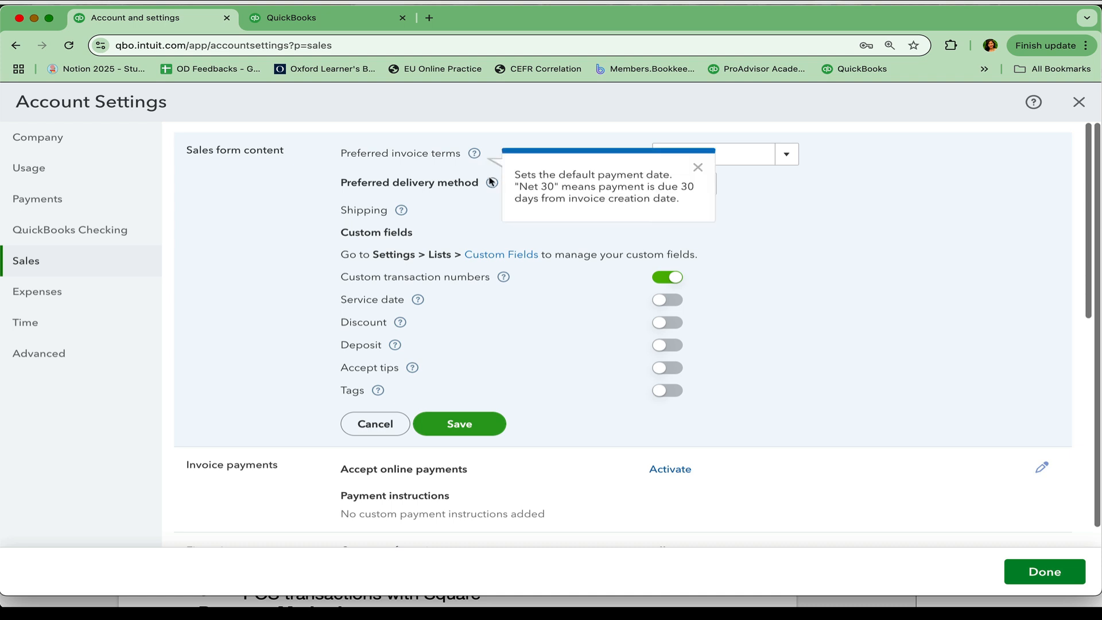
left_click(697, 167)
left_click(492, 183)
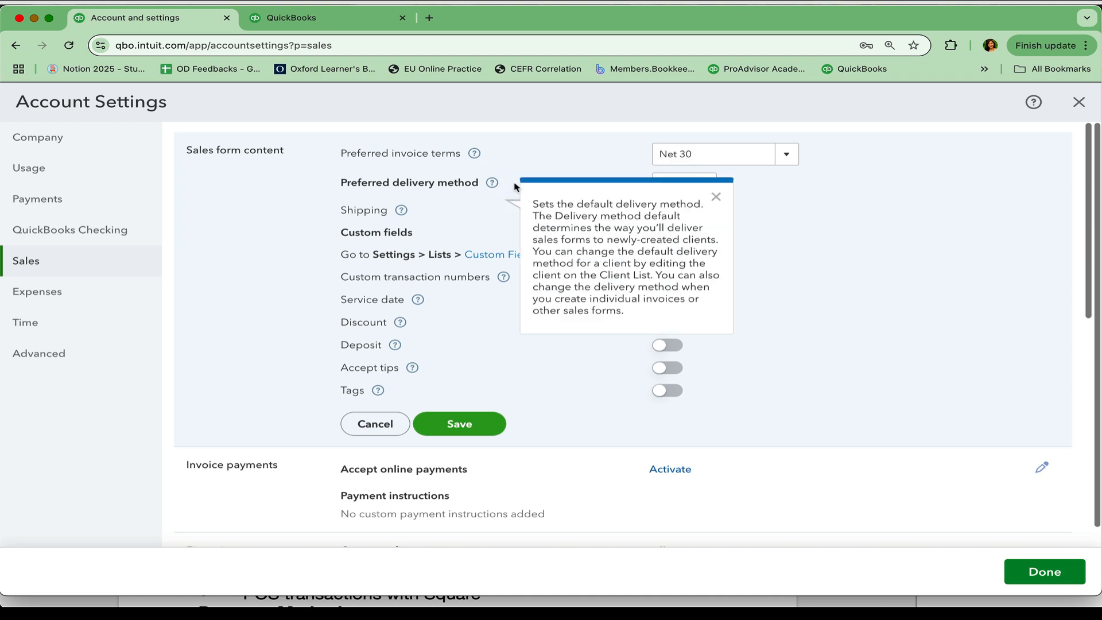
left_click(714, 195)
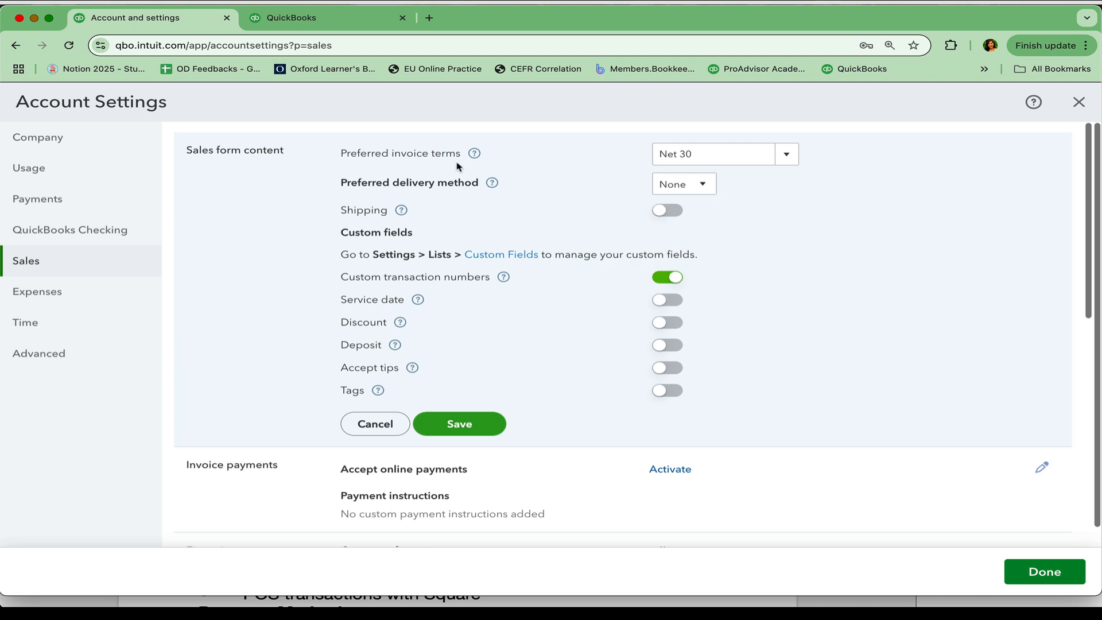
Step: Review the choices for both sales form defaults, keeping Net 30 as invoice terms and None as delivery method
left_click(793, 162)
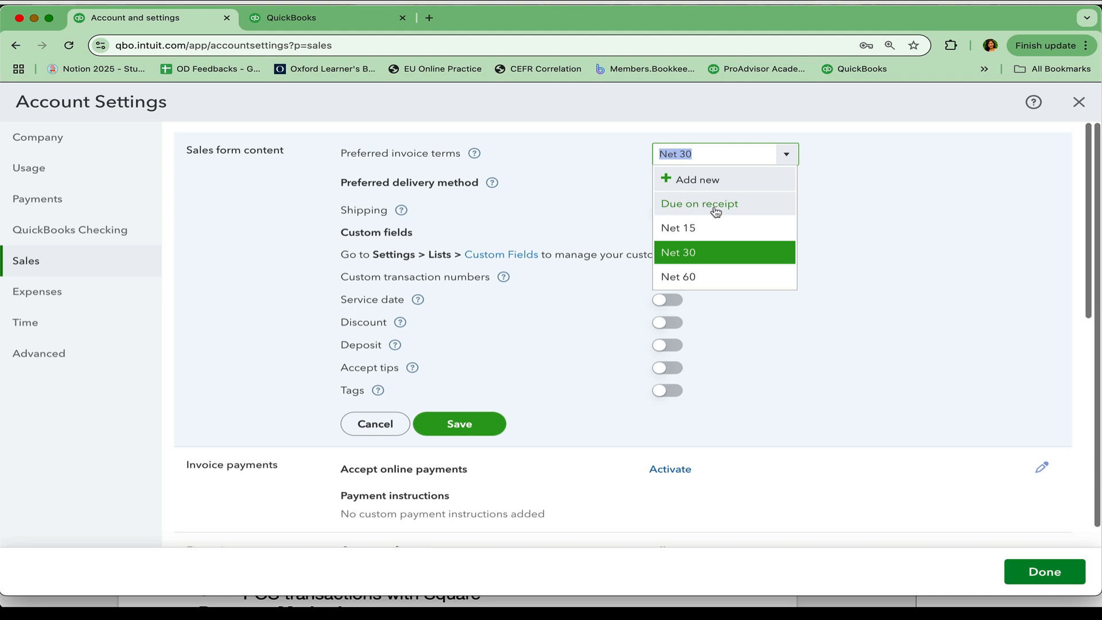
left_click(714, 254)
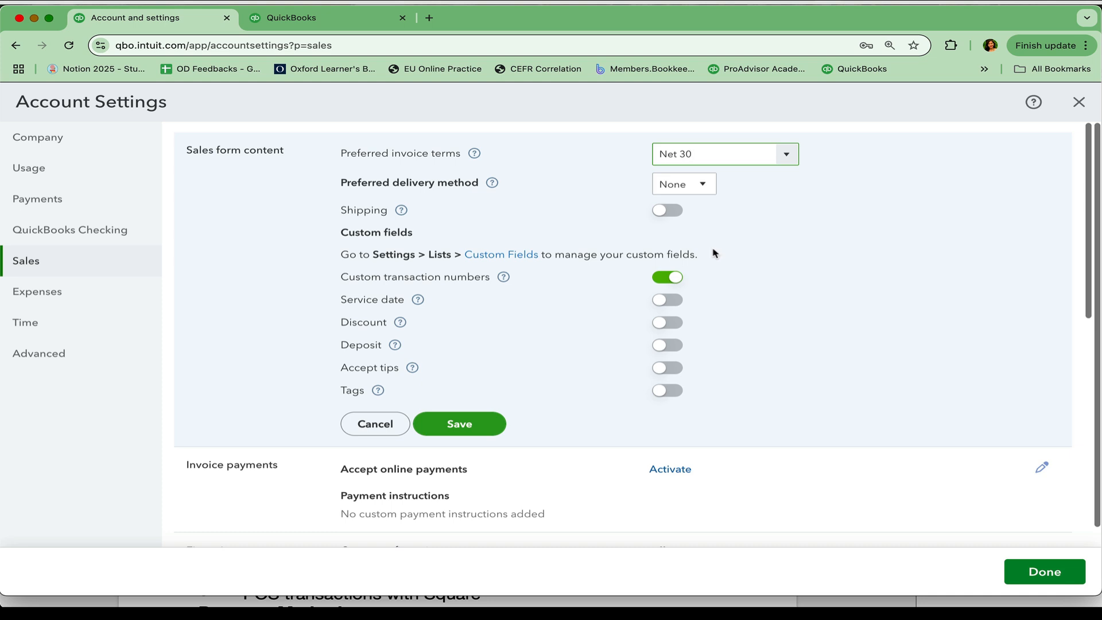
left_click(704, 186)
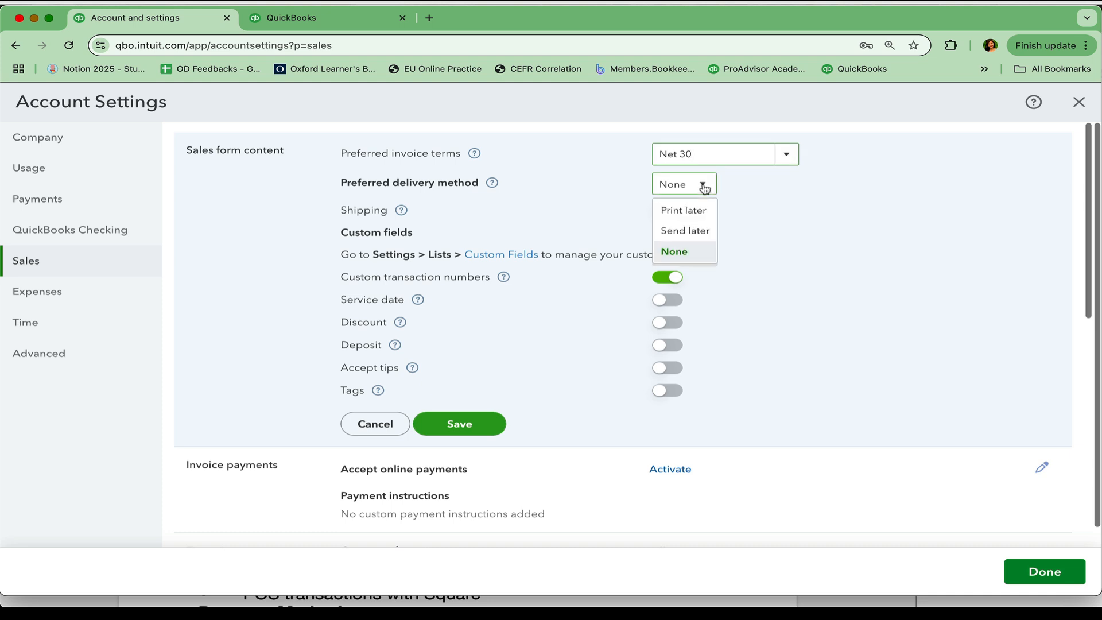
left_click(703, 187)
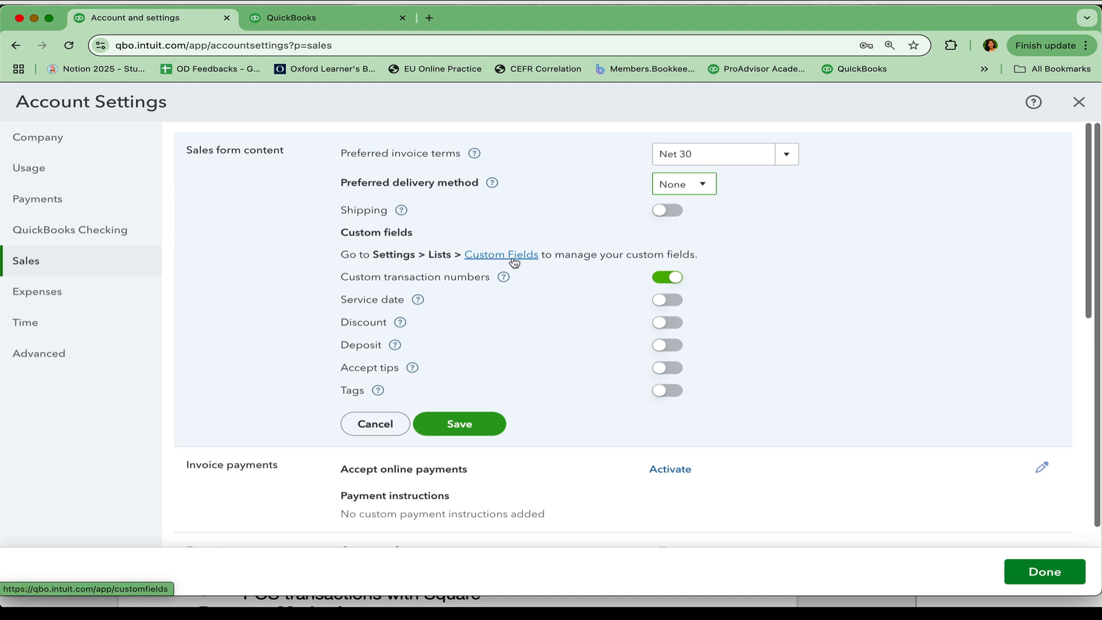
Step: View the Custom fields list in the other QuickBooks browser tab and return to the sales settings
left_click(314, 23)
left_click(1034, 109)
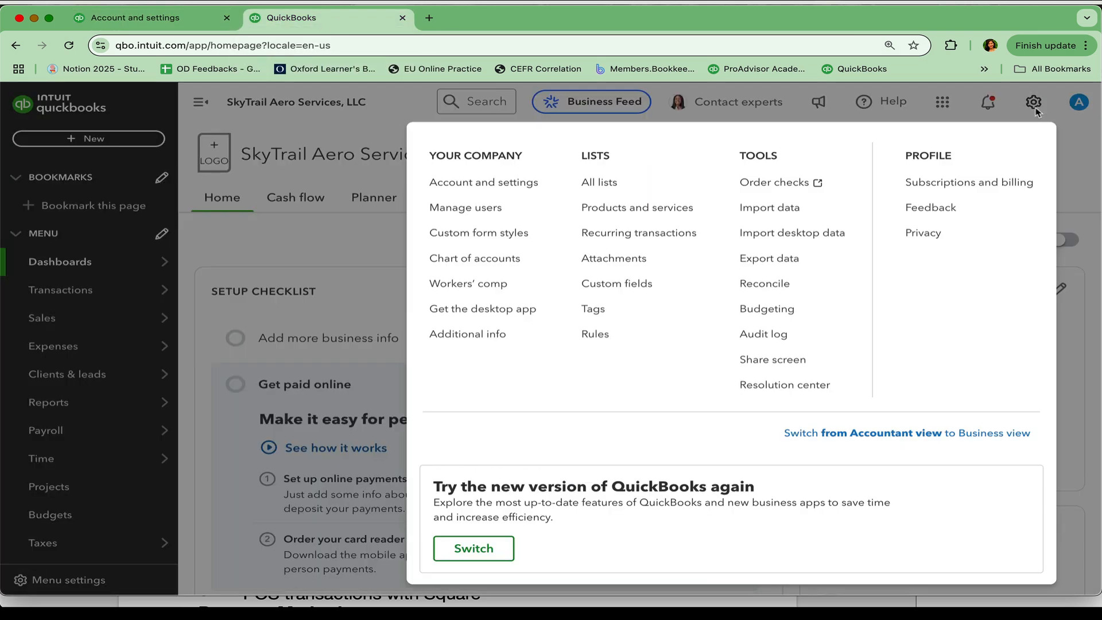
left_click(614, 284)
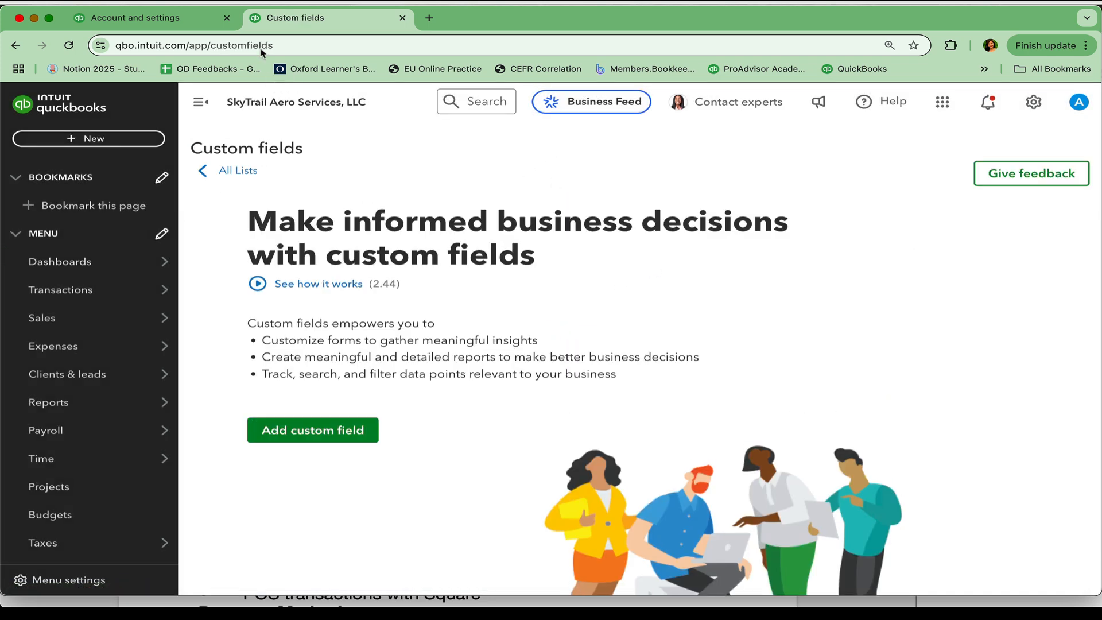
left_click(158, 21)
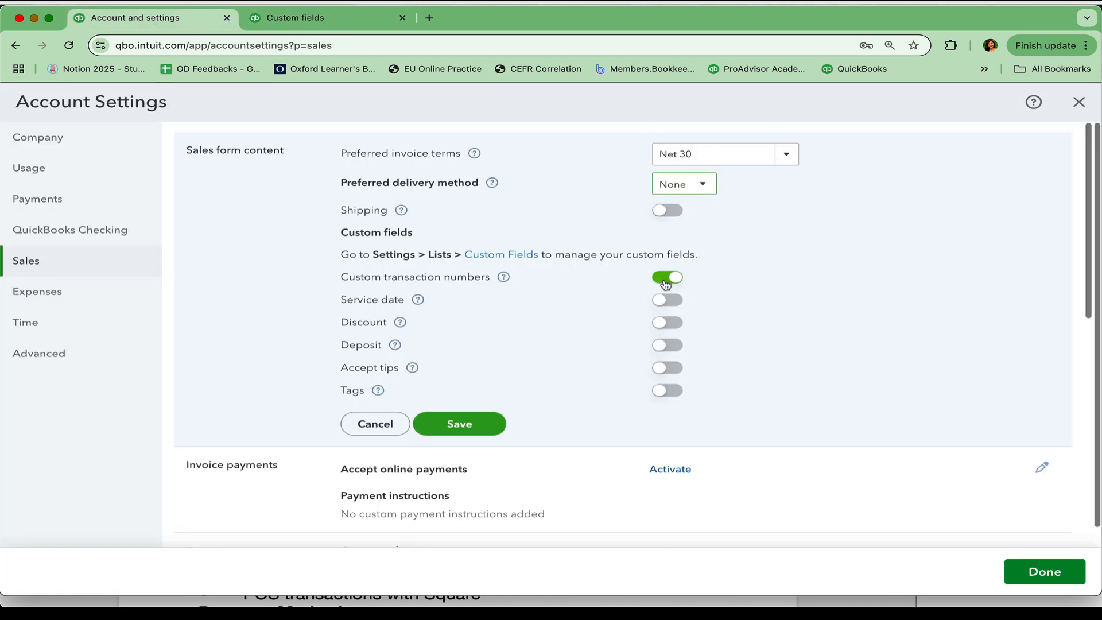
Step: Keep custom transaction numbers switched on and save the sales form content settings
left_click(666, 281)
left_click(666, 281)
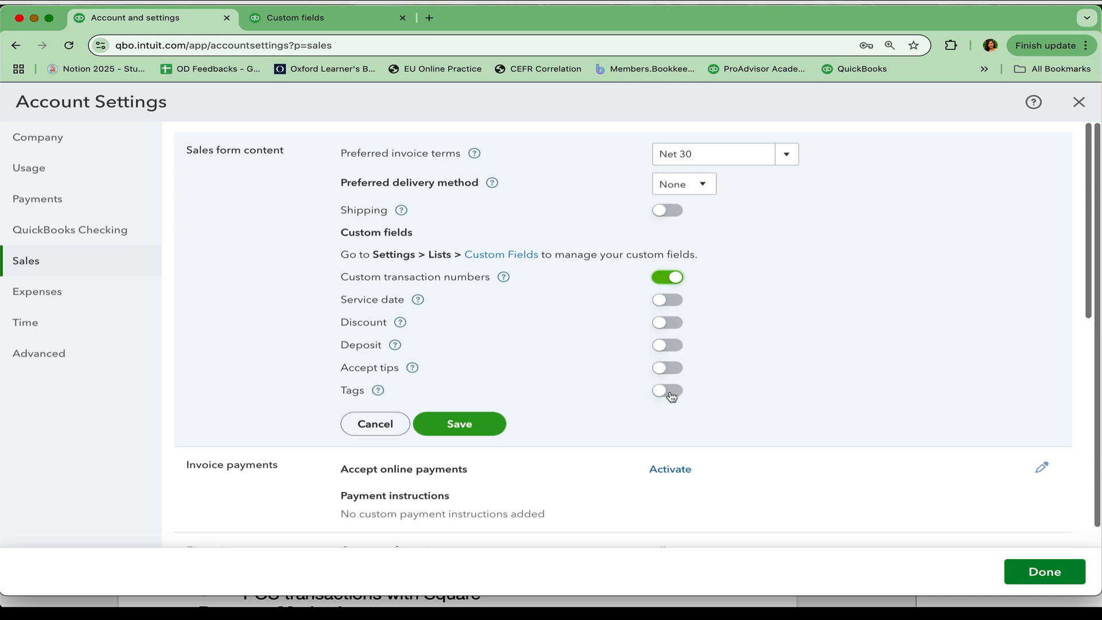
left_click(466, 425)
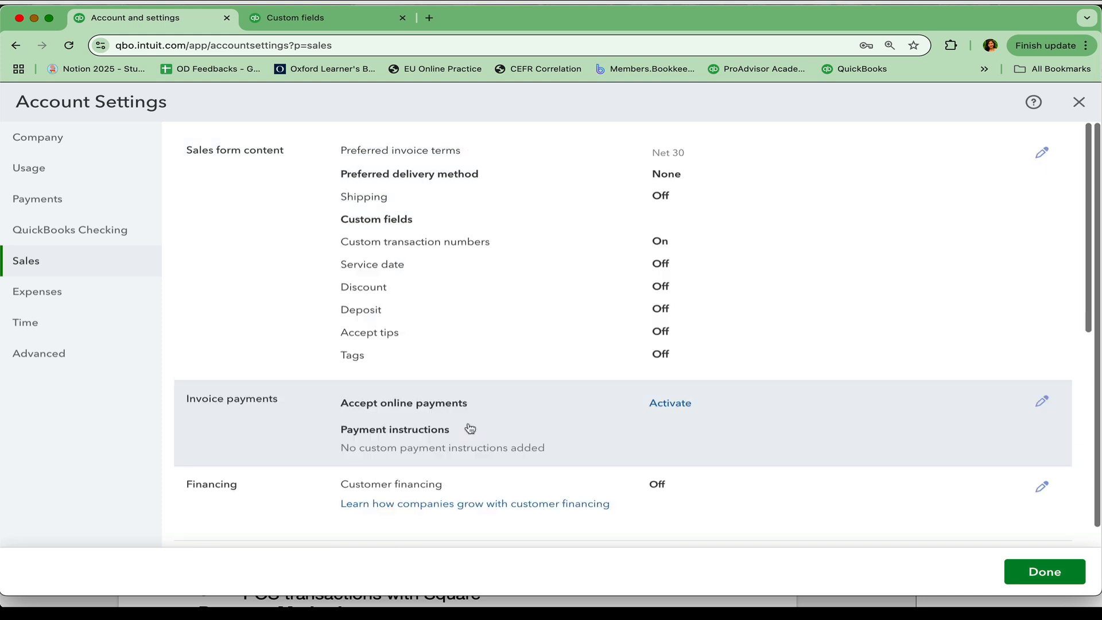
Step: Open the online payments application from the Invoice payments section, look through its business information form and close it
scroll(469, 428, "down", 3)
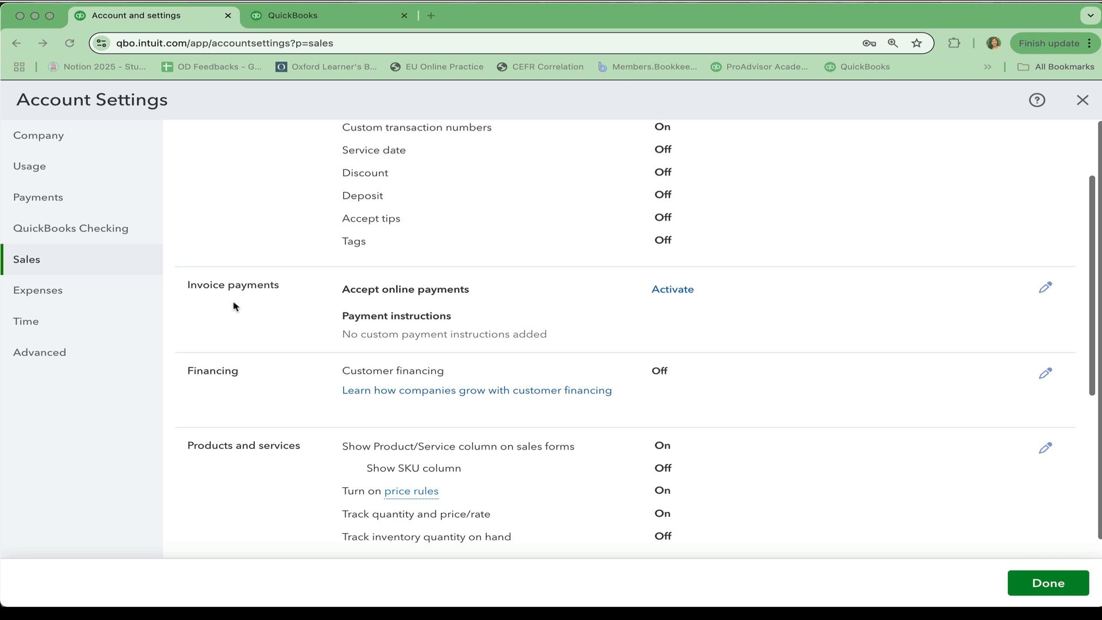
left_click(1046, 289)
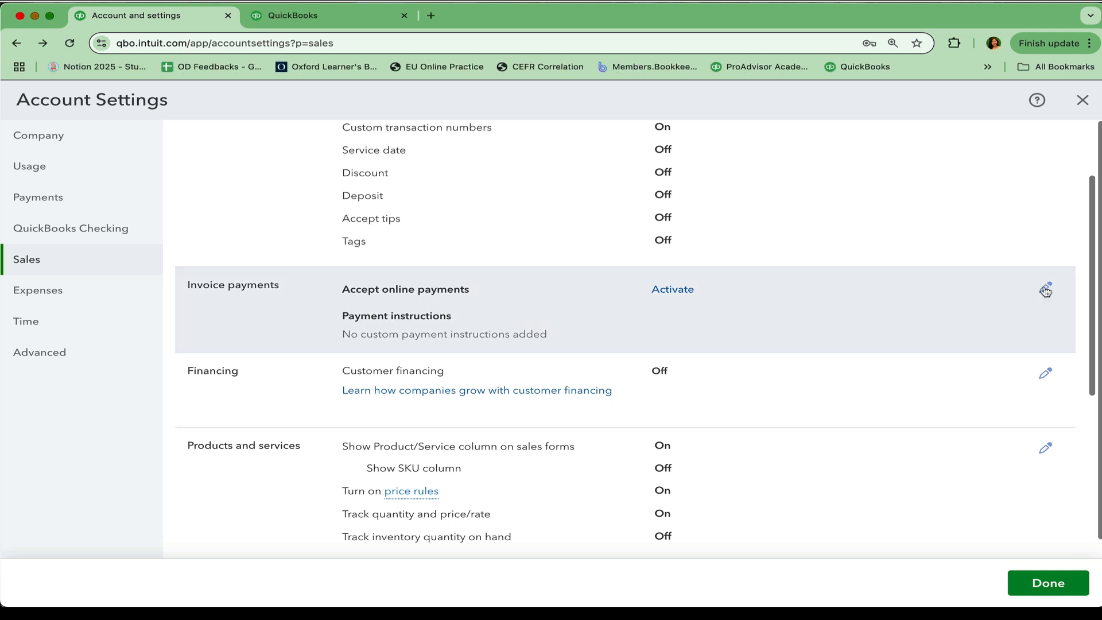
left_click(680, 293)
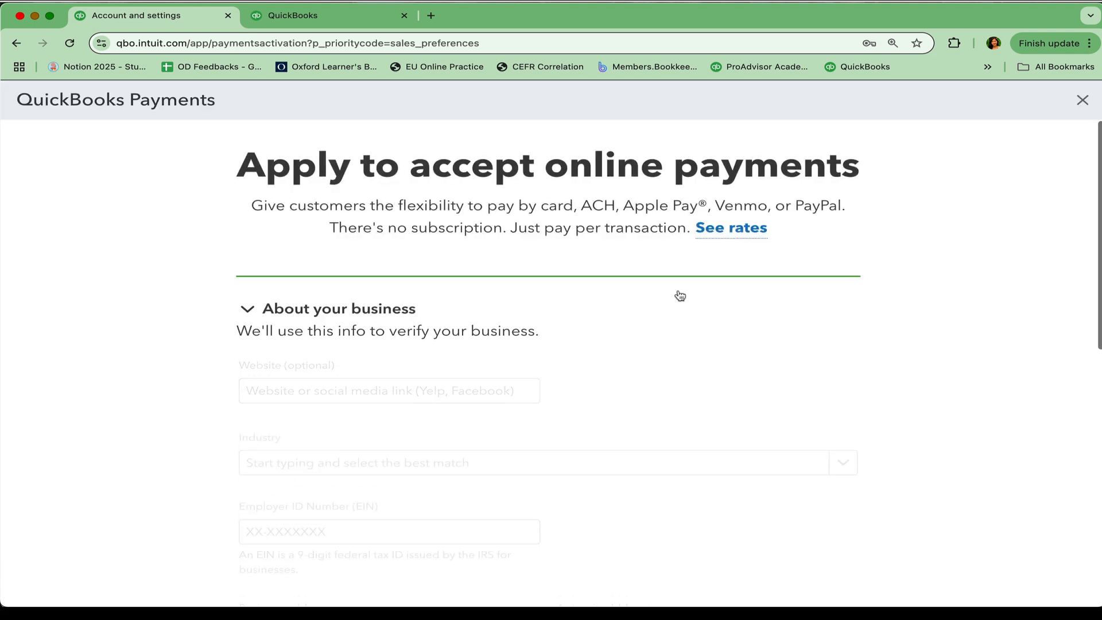
scroll(678, 293, "down", 8)
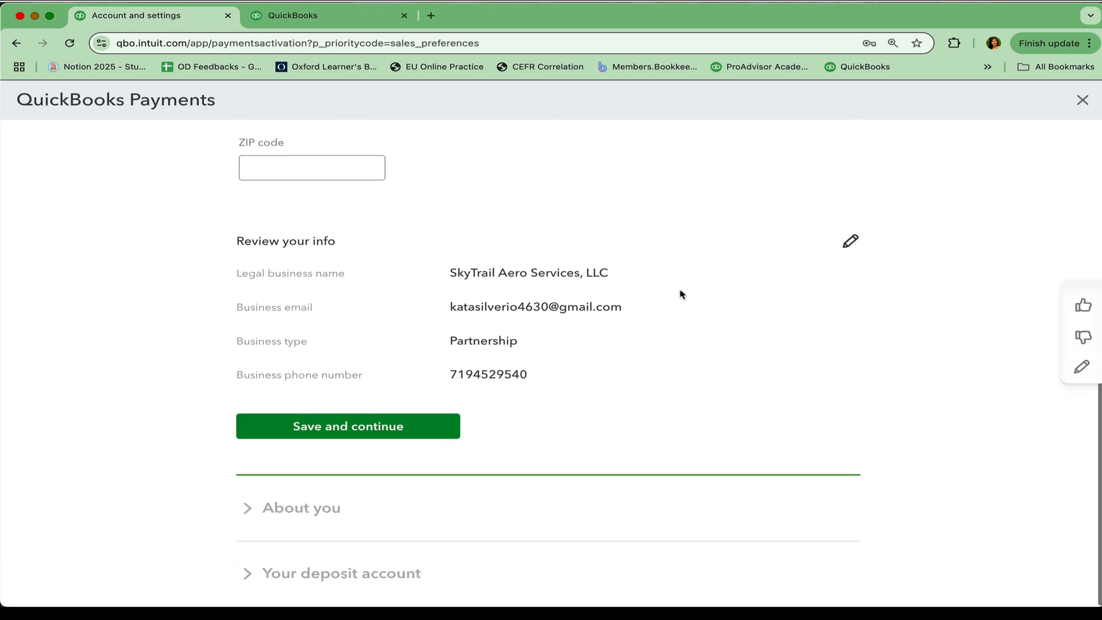
scroll(683, 292, "up", 3)
scroll(681, 292, "up", 5)
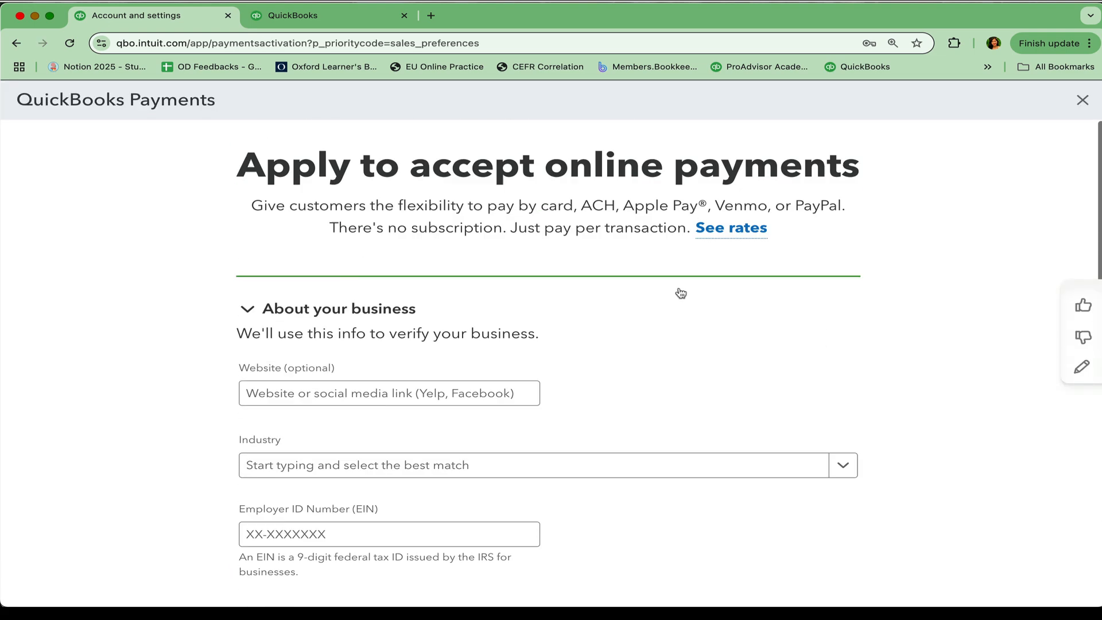
left_click(1078, 102)
Step: Enter "Contact Sky Trail Aero Services to pay." as the payment instructions for new invoices and save the invoice payments settings
left_click(430, 421)
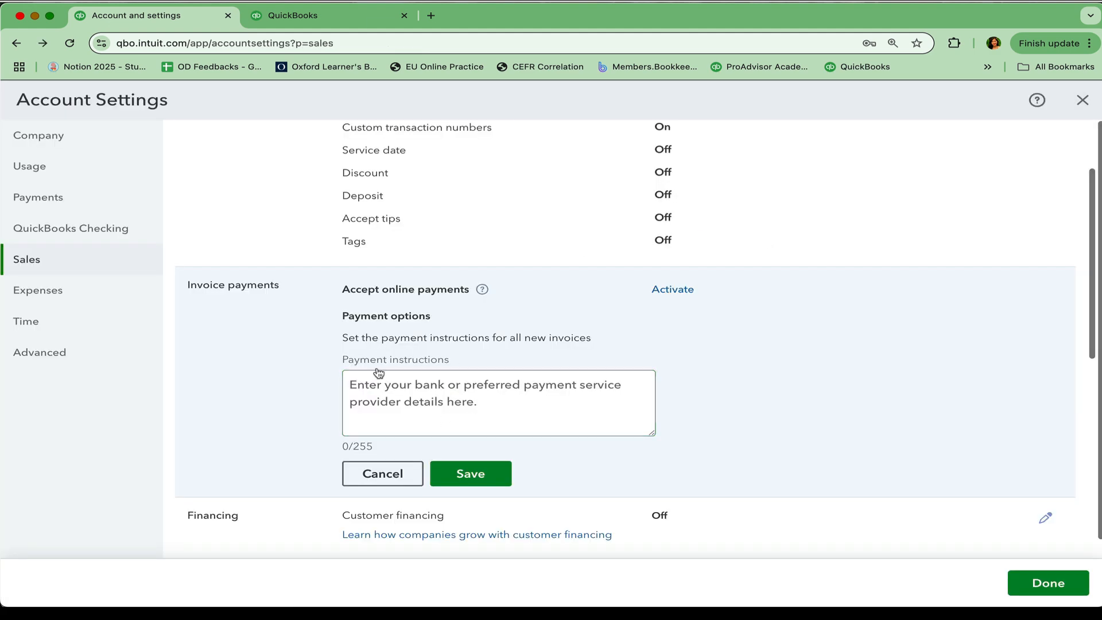
left_click(368, 395)
type("Contact Sky Trail Aero Services to pay.")
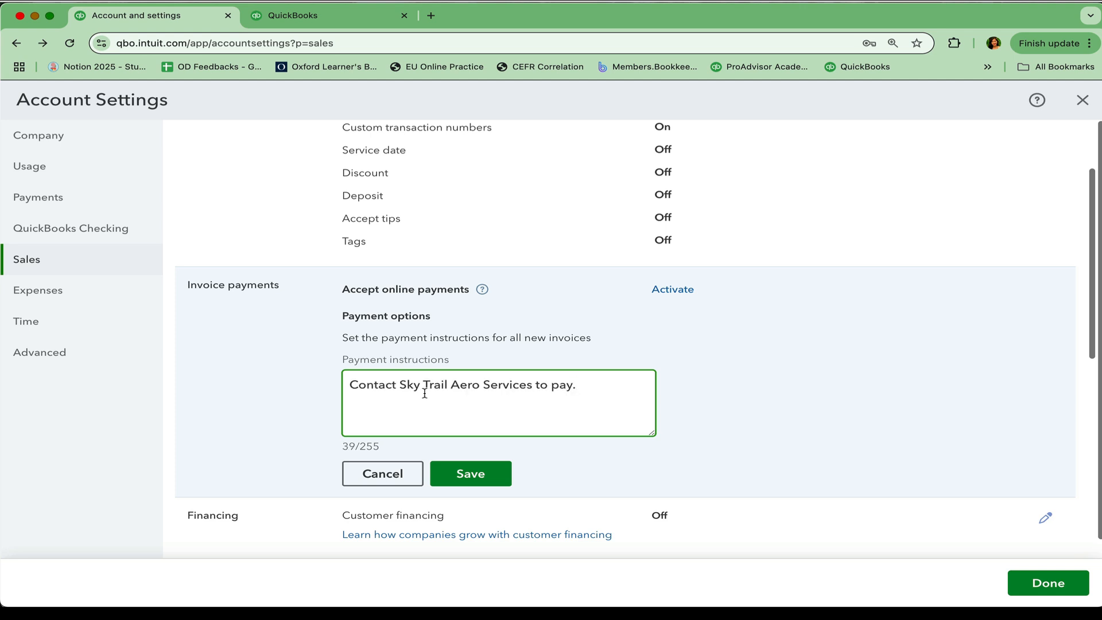
left_click(723, 413)
scroll(643, 427, "down", 1)
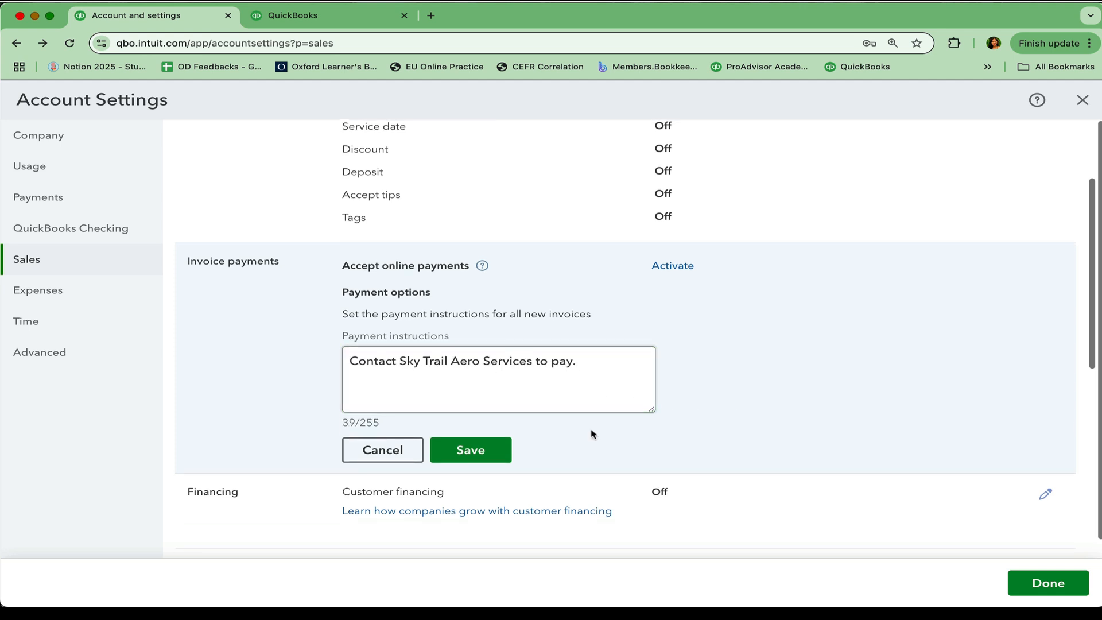
left_click(494, 450)
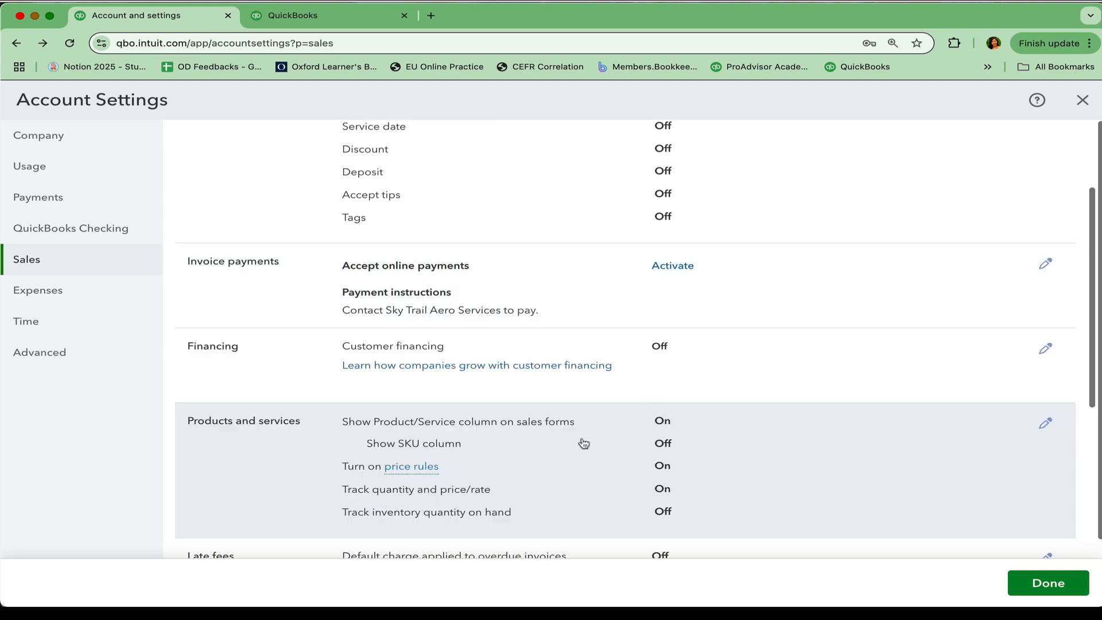
Step: Open the Products and services sales settings for editing, read the help article on SKUs and close it
scroll(584, 443, "down", 4)
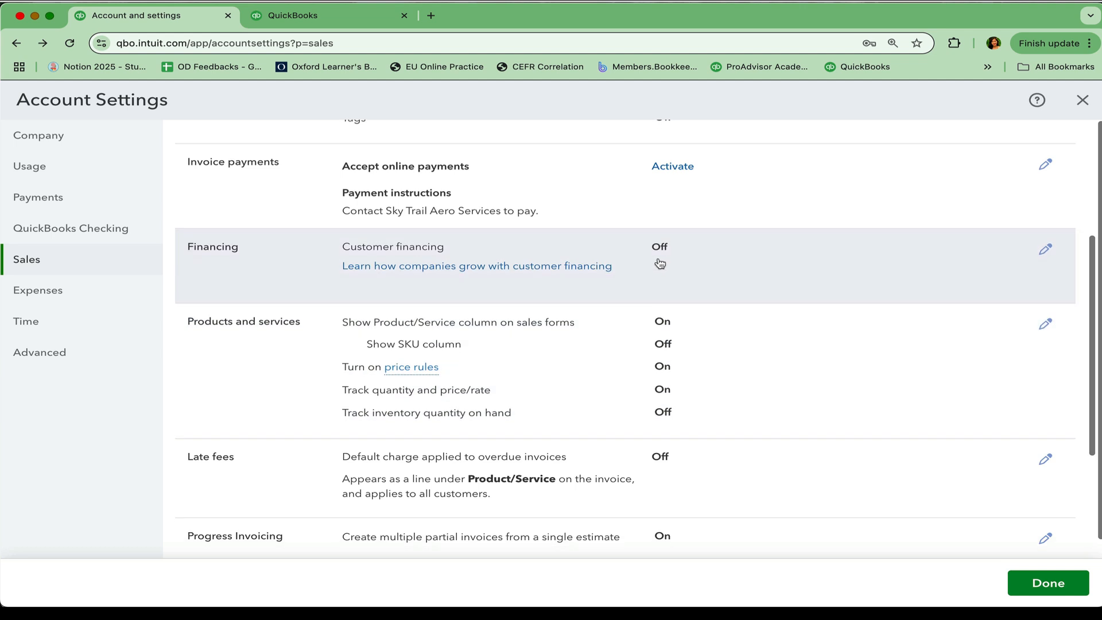
scroll(660, 263, "down", 3)
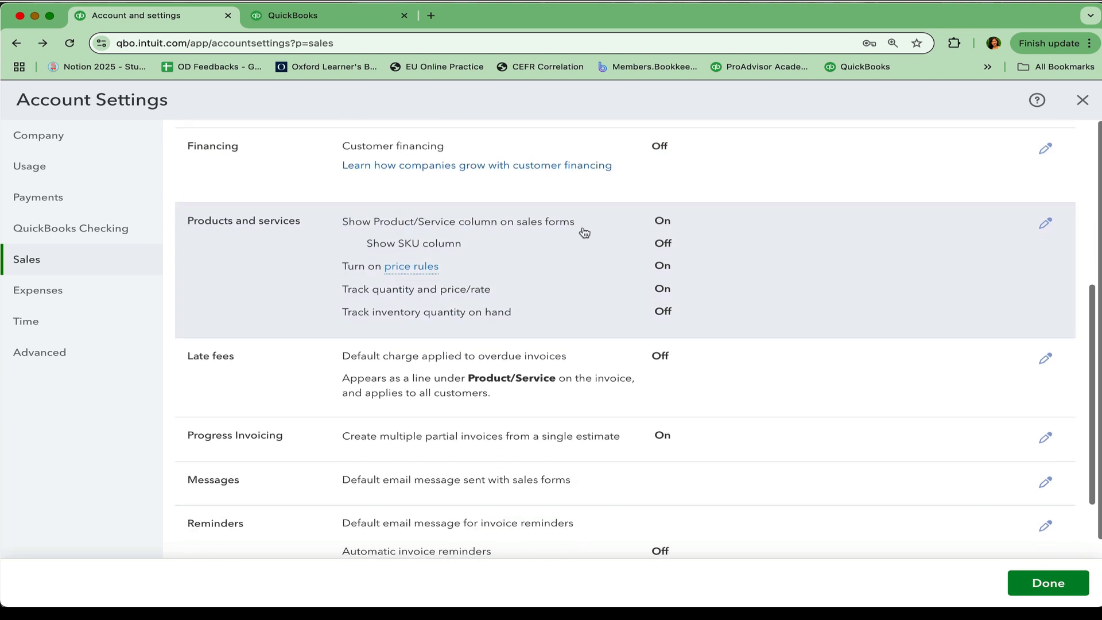
scroll(584, 232, "down", 1)
left_click(1047, 211)
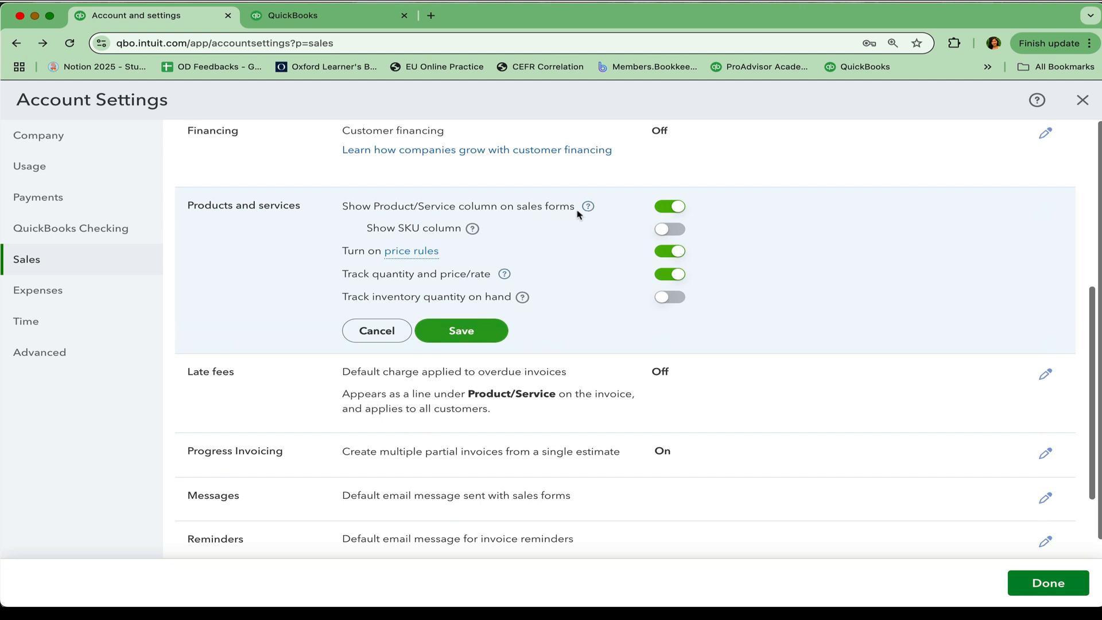
left_click(472, 228)
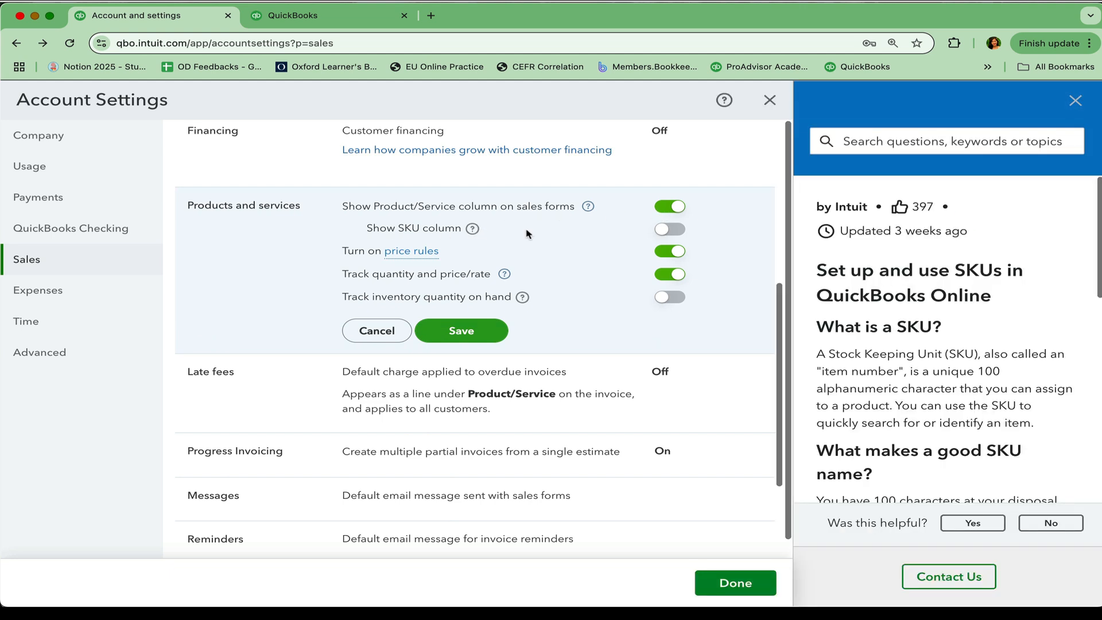
scroll(908, 291, "down", 3)
scroll(908, 291, "up", 2)
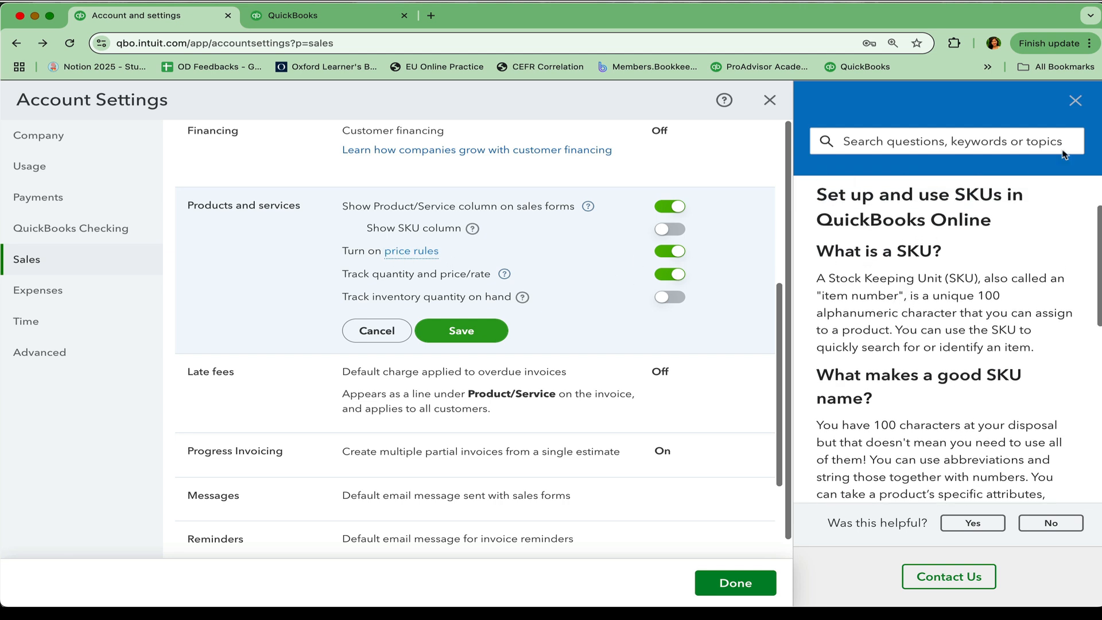
left_click(1074, 103)
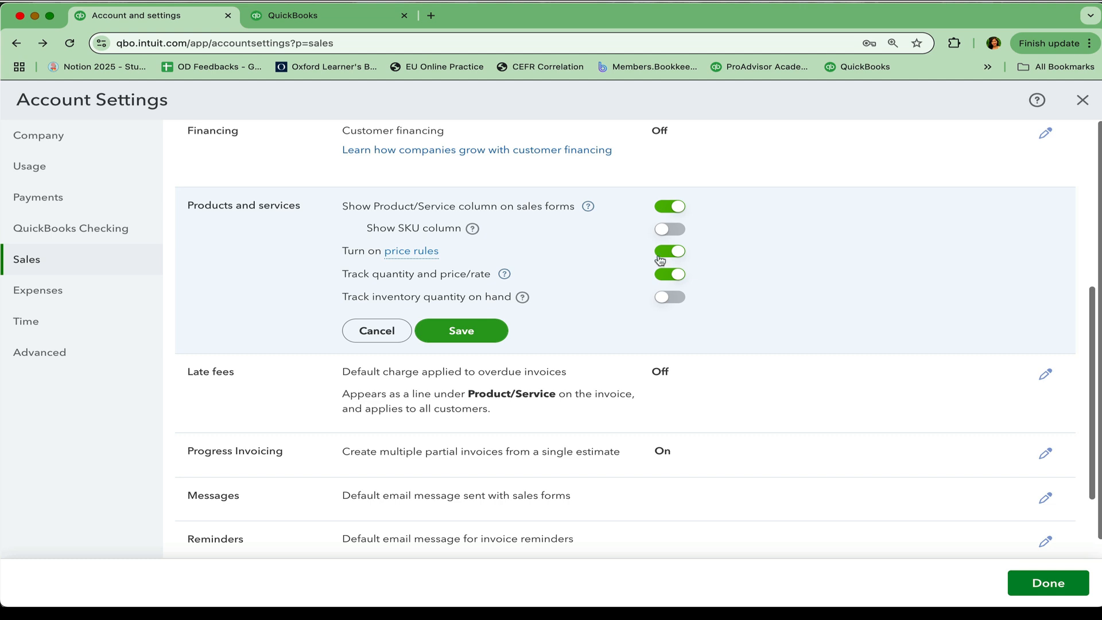
Step: View the Price Rules page through the full list overview in the other QuickBooks browser tab and return to the sales settings
left_click(316, 17)
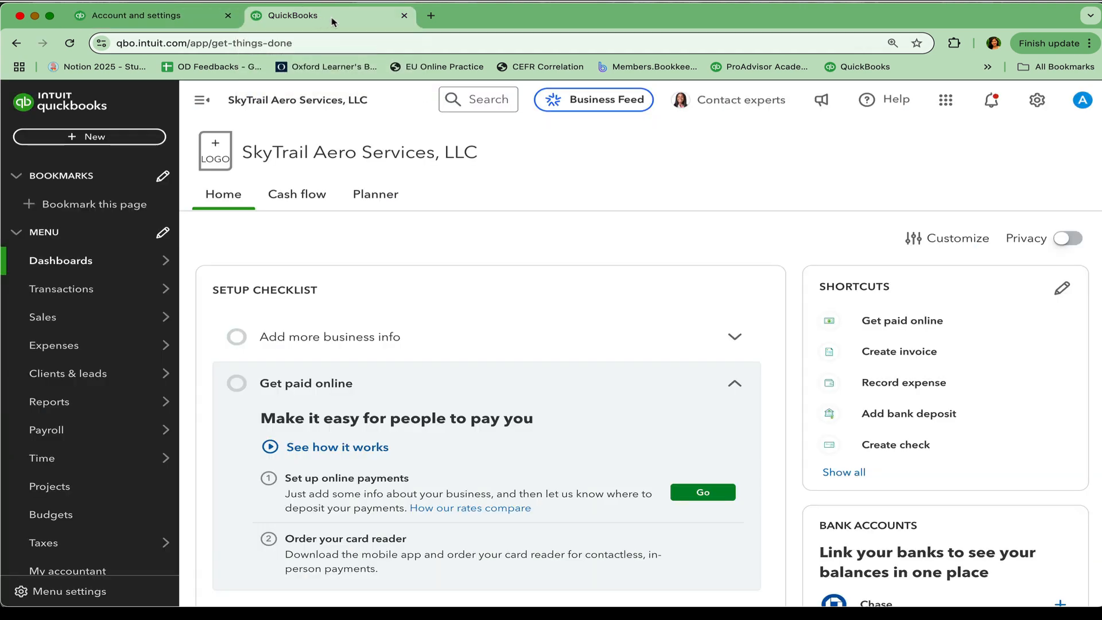
left_click(1038, 103)
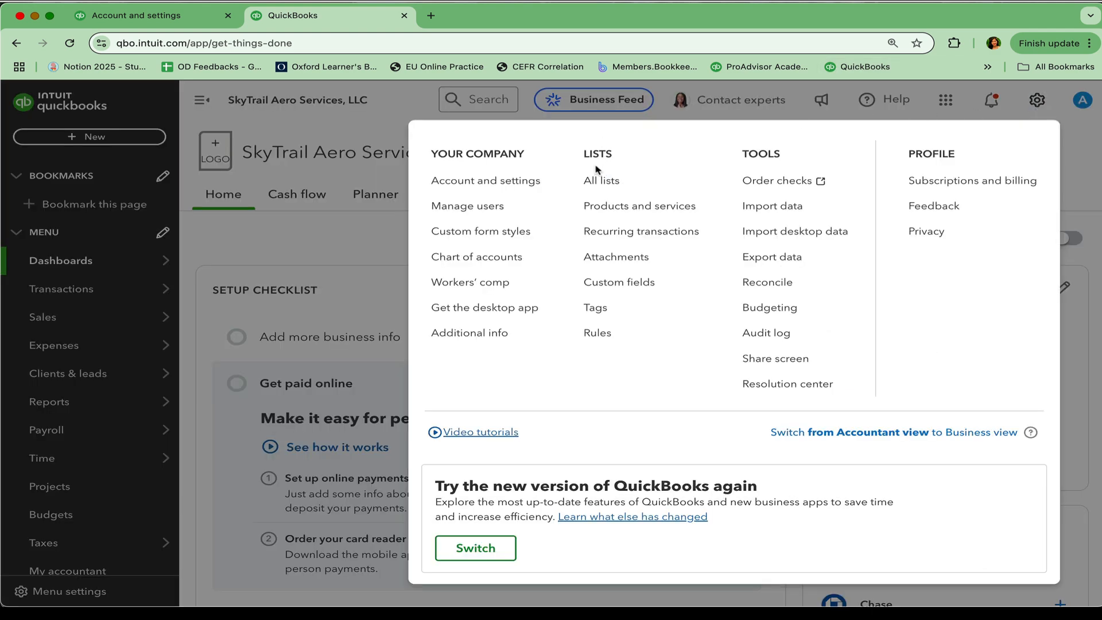
left_click(622, 186)
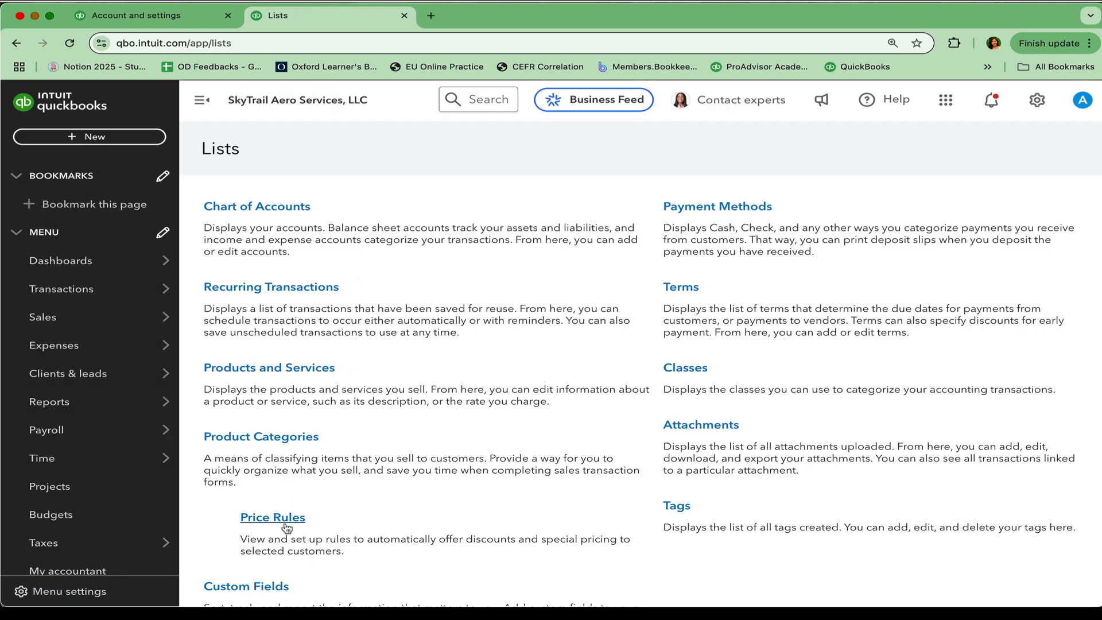
left_click(287, 527)
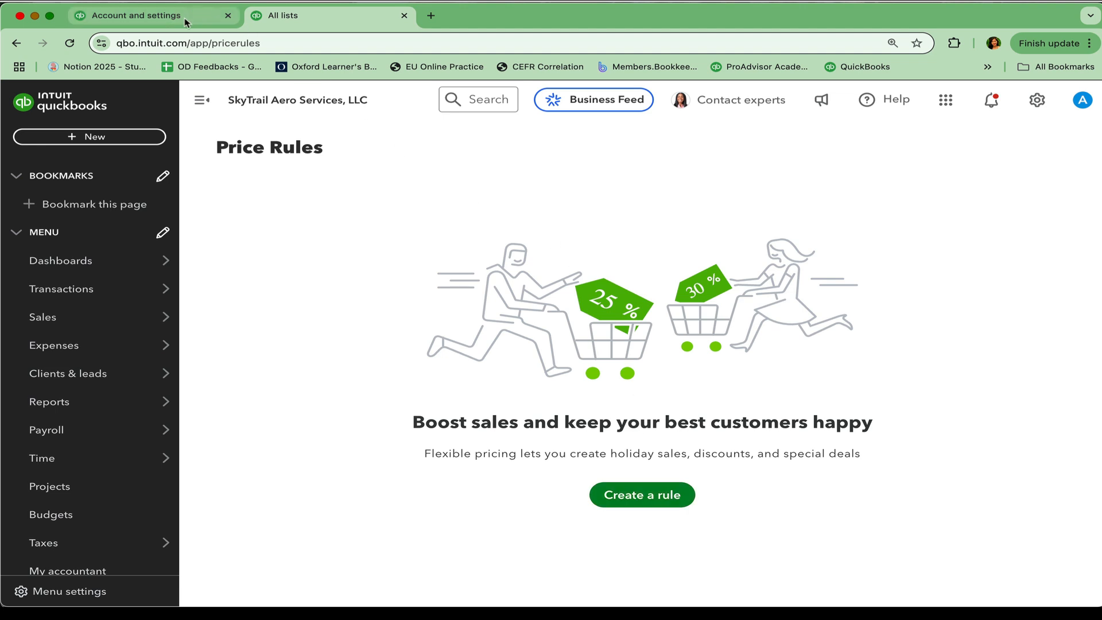
left_click(149, 14)
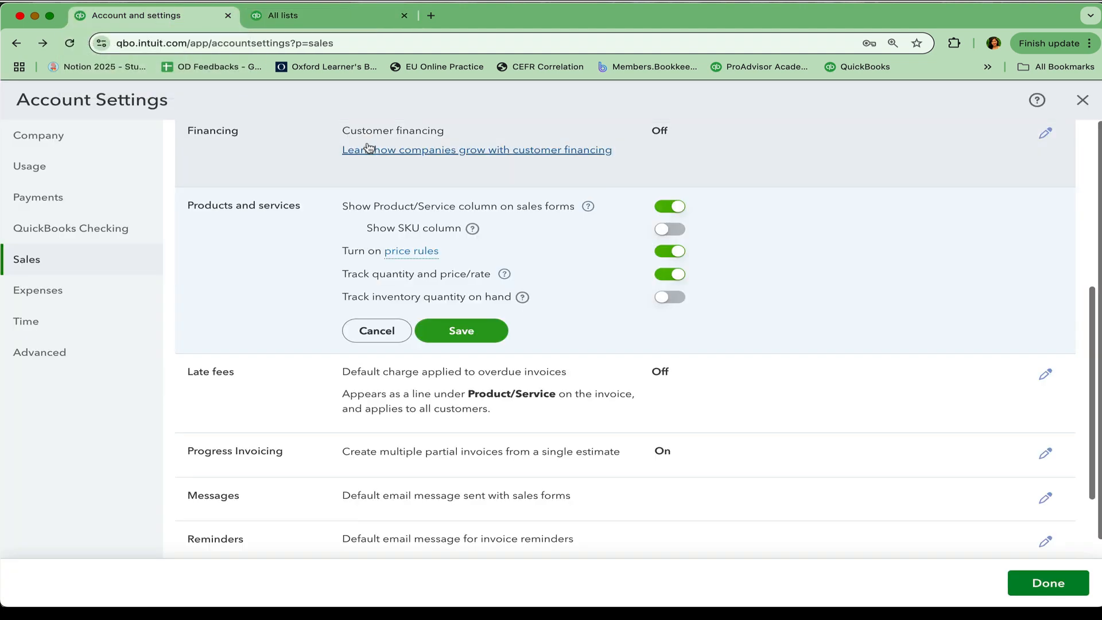
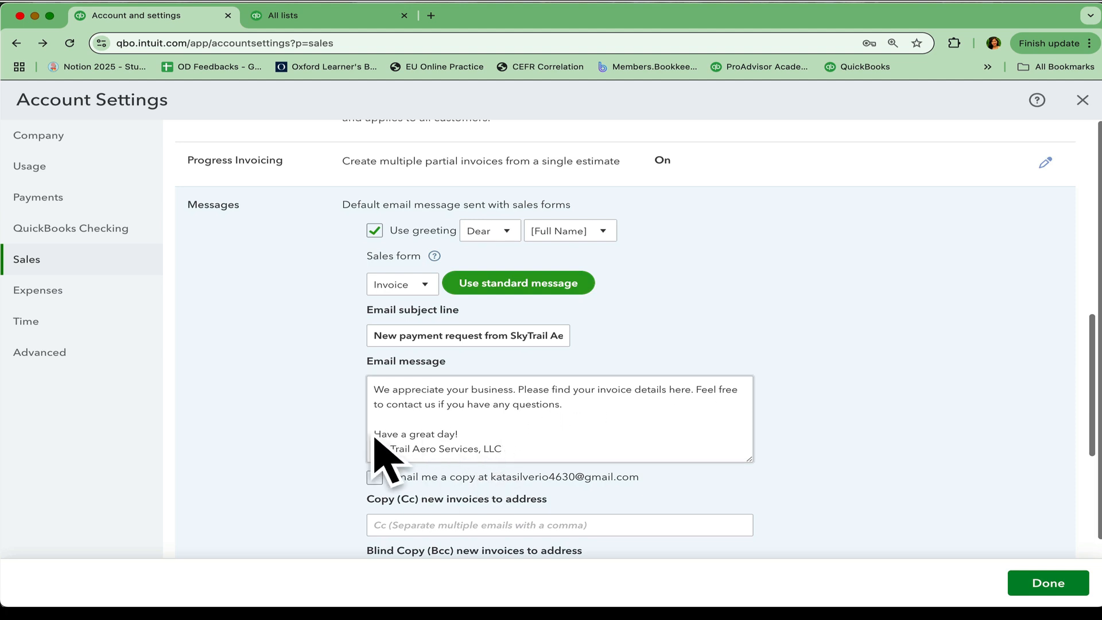
Step: Save the default email message for sales forms, and save the Reminders section with automatic invoice reminders off
scroll(446, 444, "down", 10)
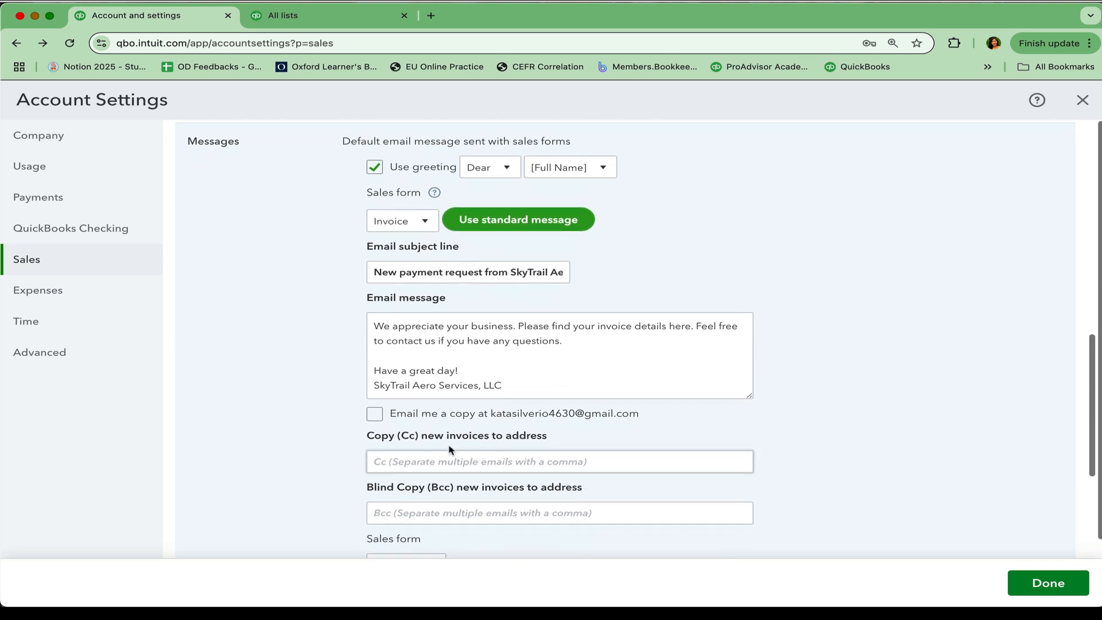
left_click(455, 350)
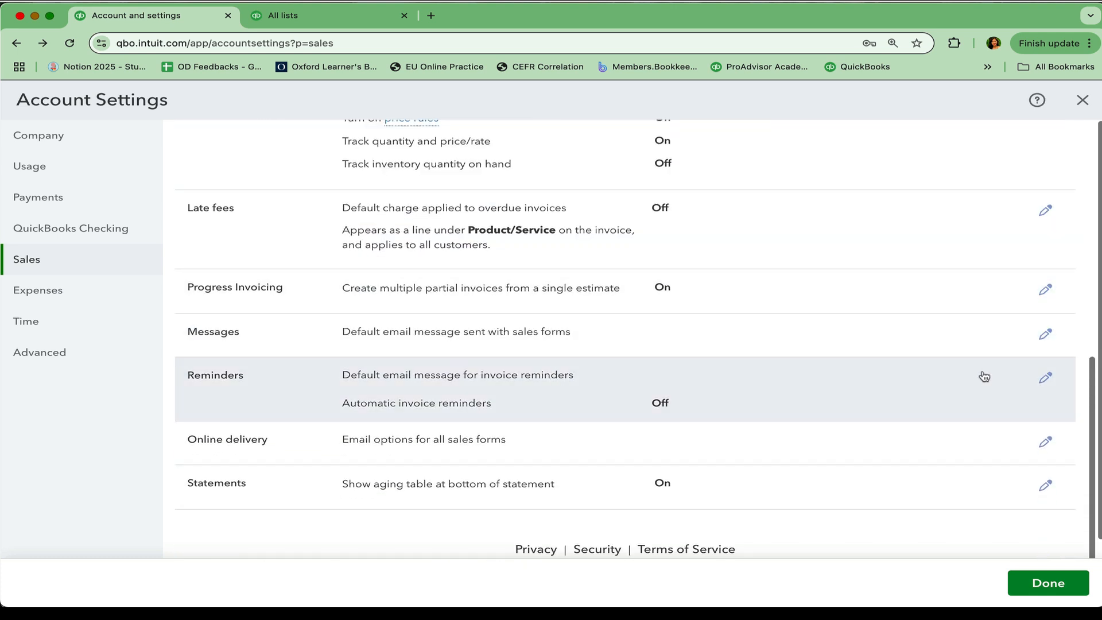
left_click(1052, 382)
scroll(641, 381, "down", 1)
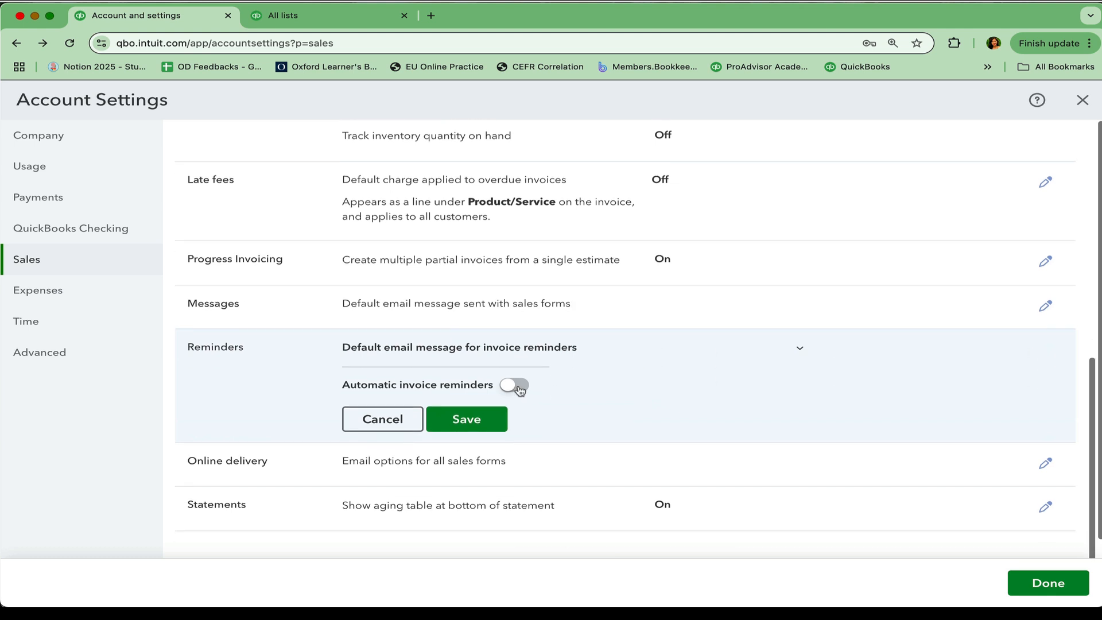
left_click(466, 419)
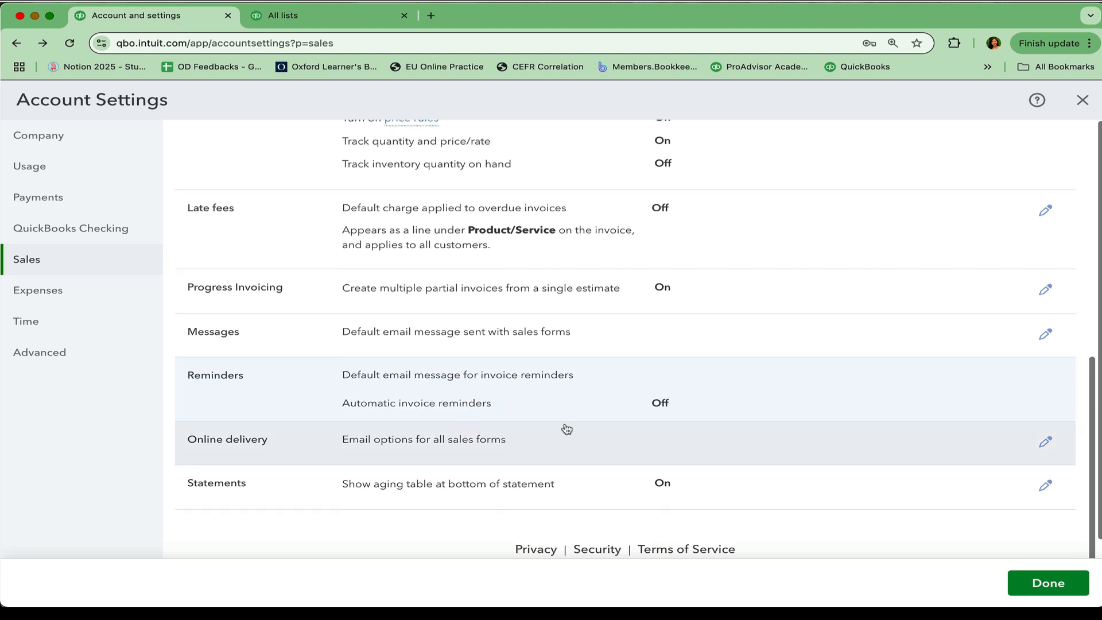
Step: Save online delivery with full details and PDF attached, and statements with single-line transactions and the aging table on
left_click(1043, 443)
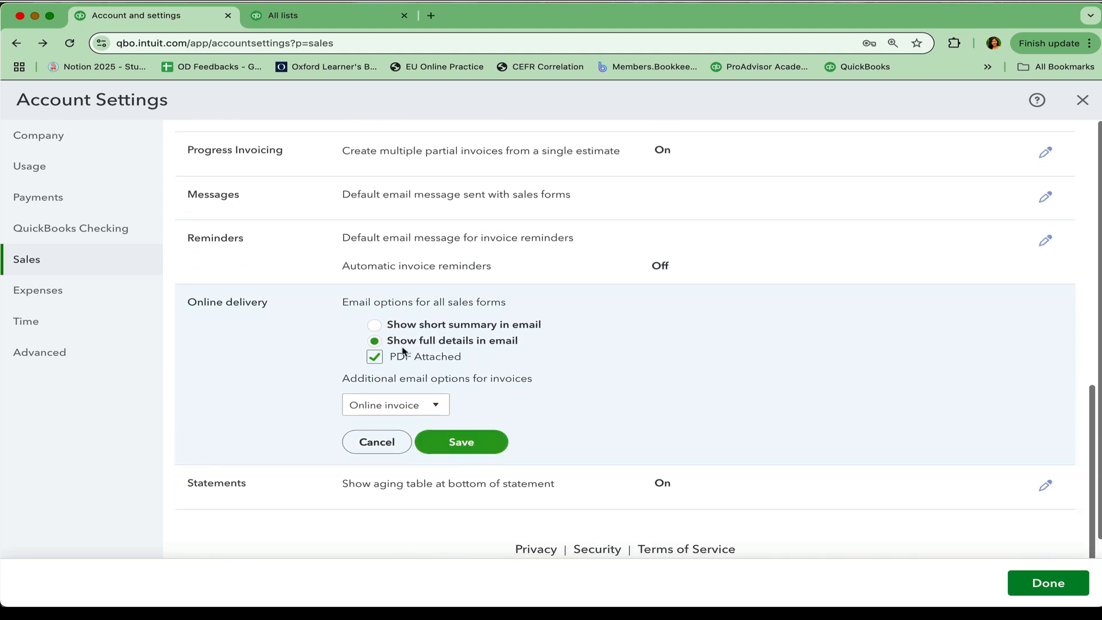
left_click(461, 443)
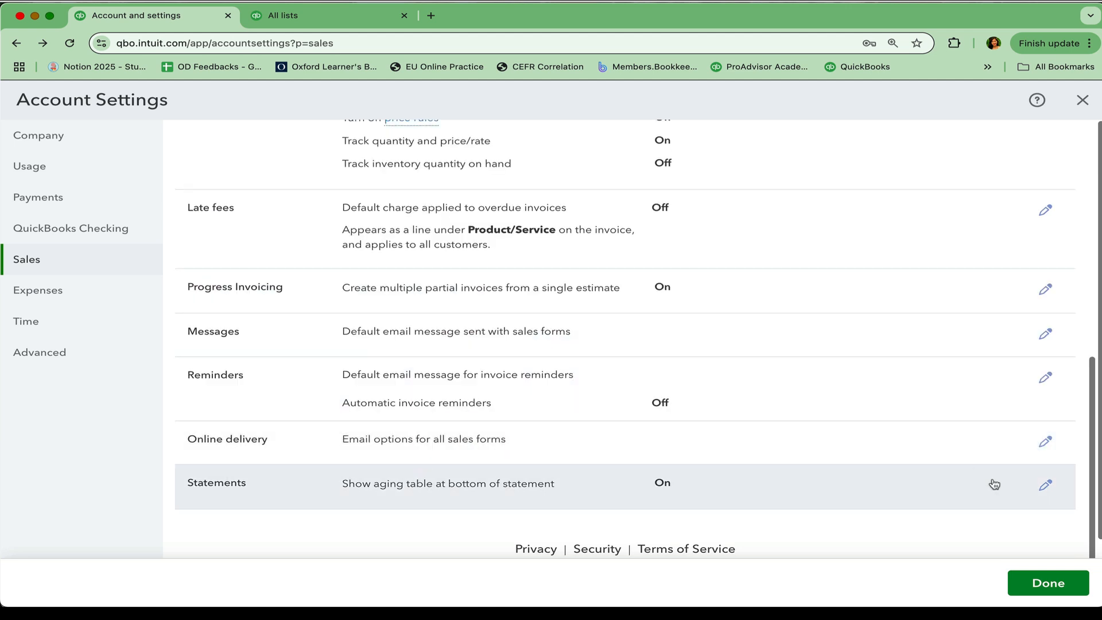
left_click(1047, 487)
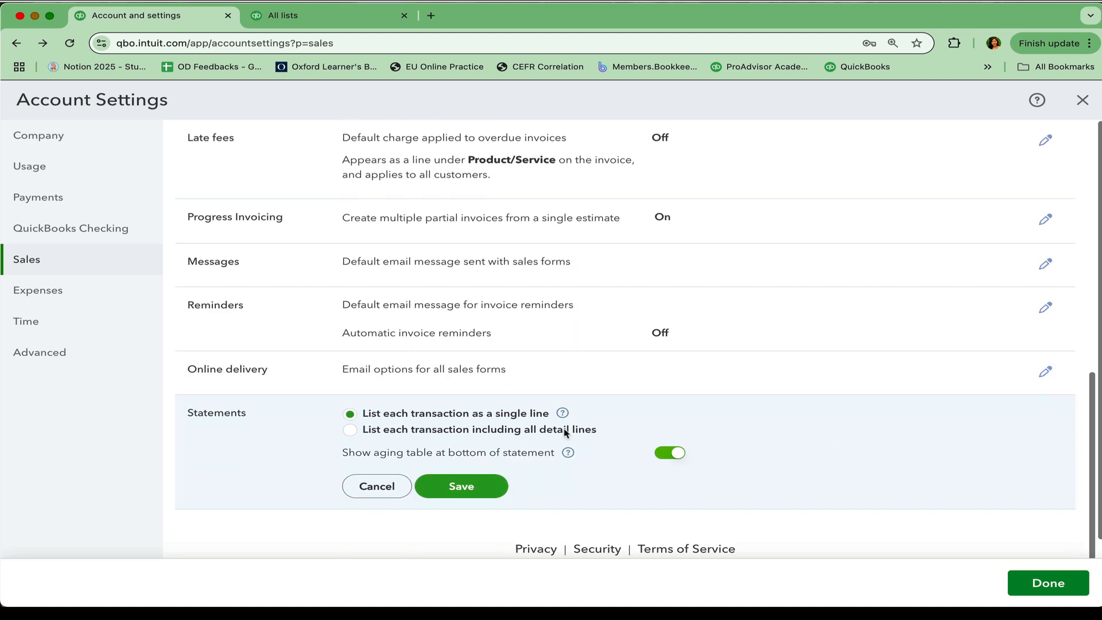
left_click(463, 495)
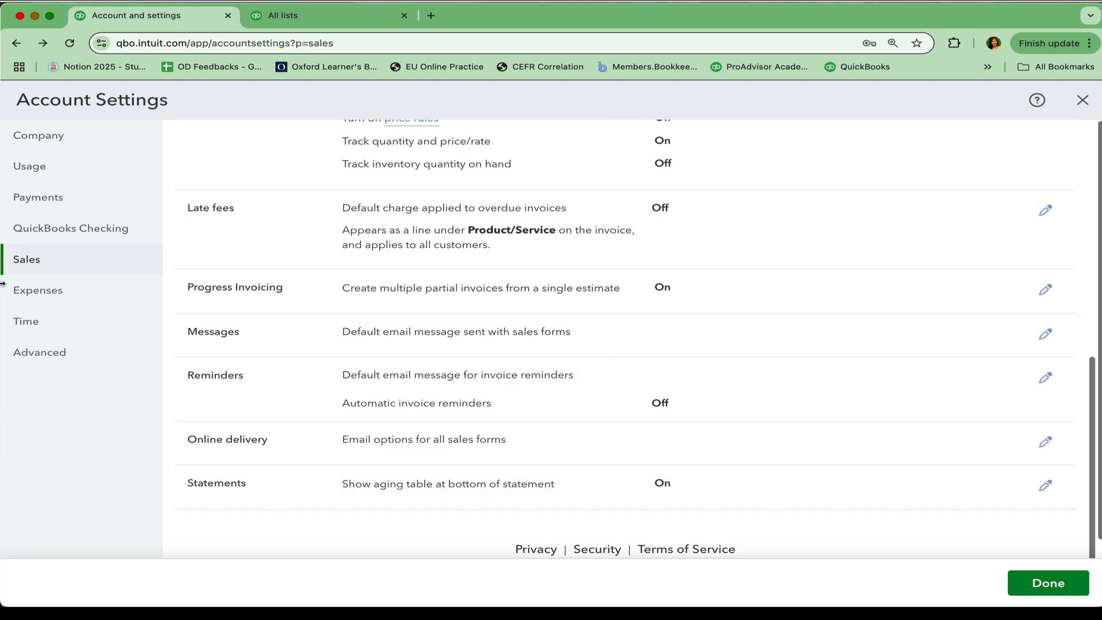
Step: In the Expenses settings, make expenses and items billable with sales tax charged, and save the bills and expenses options
left_click(29, 297)
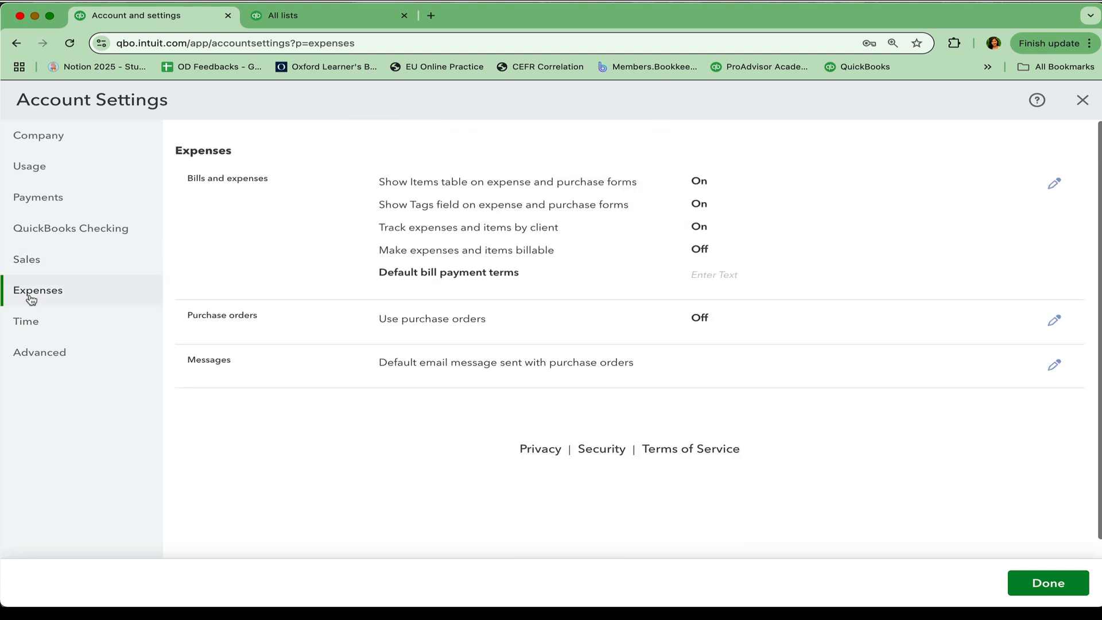
left_click(1053, 184)
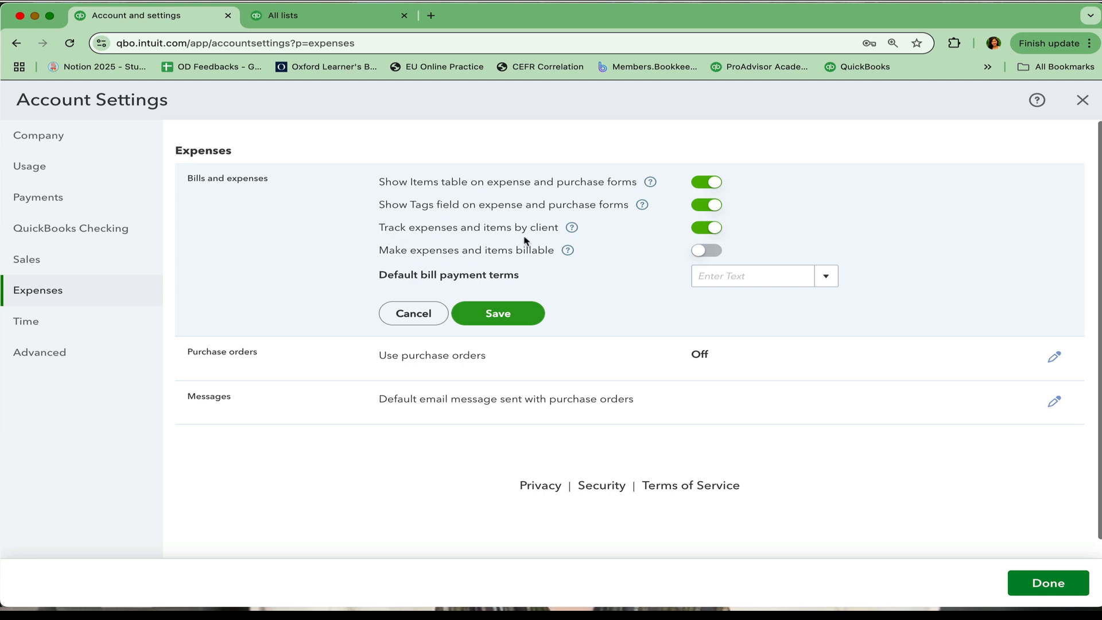
left_click(707, 252)
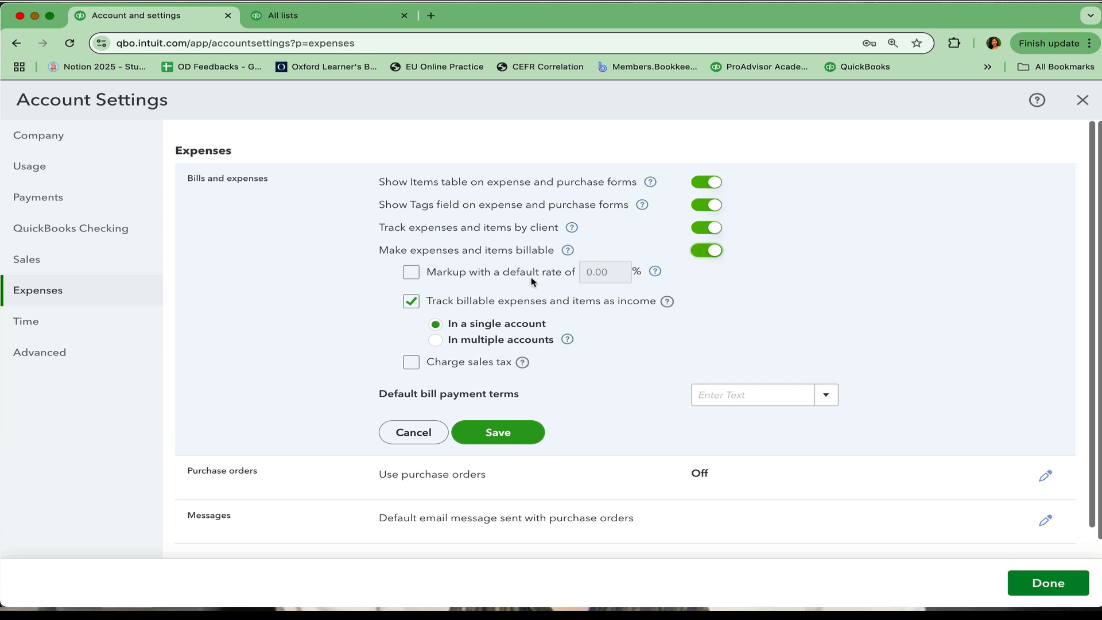
left_click(412, 366)
left_click(504, 435)
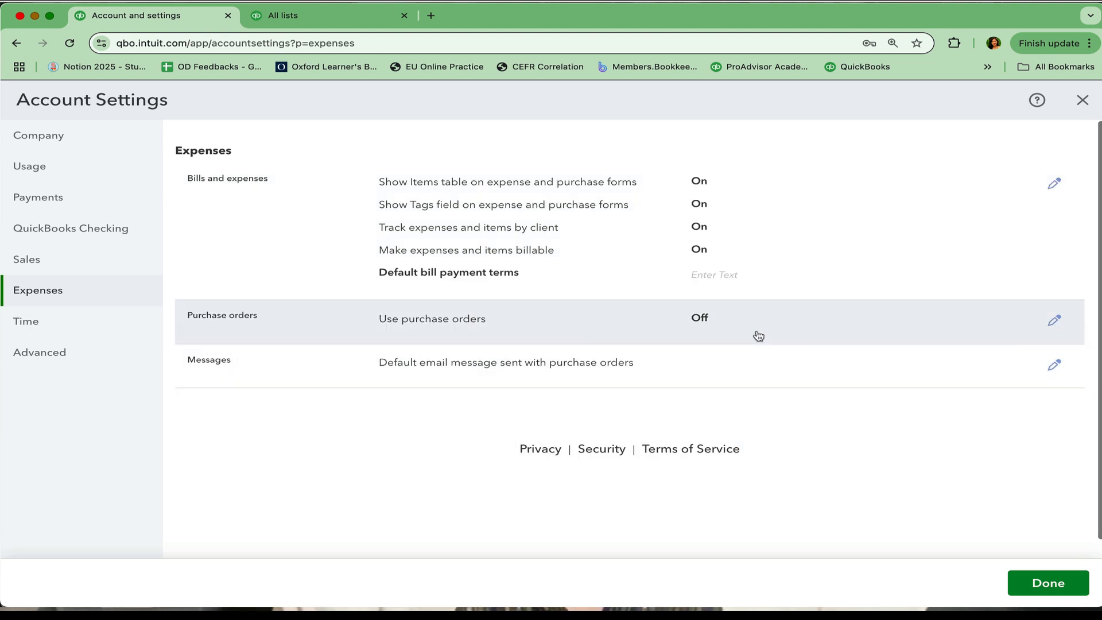
Step: View the Time settings and move on to the Advanced settings
scroll(720, 335, "down", 1)
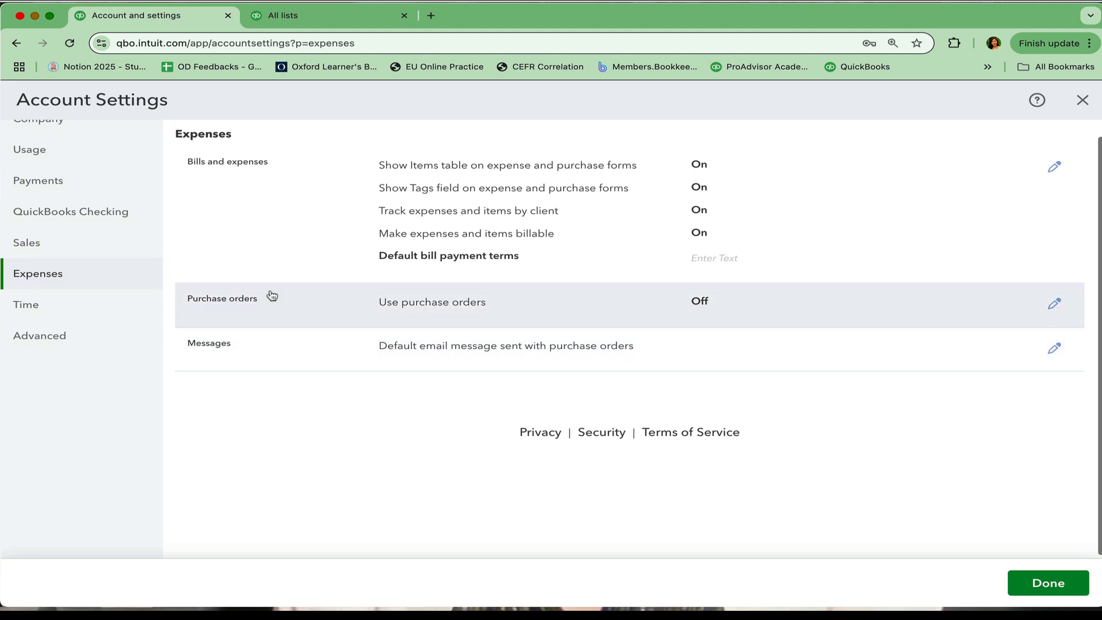
left_click(86, 305)
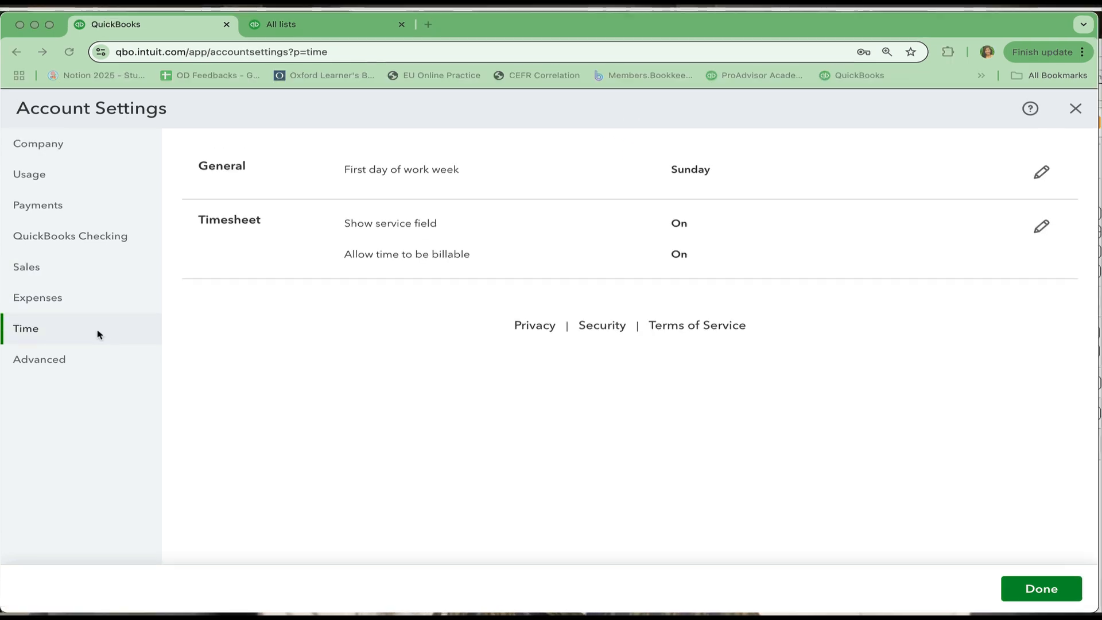
left_click(108, 362)
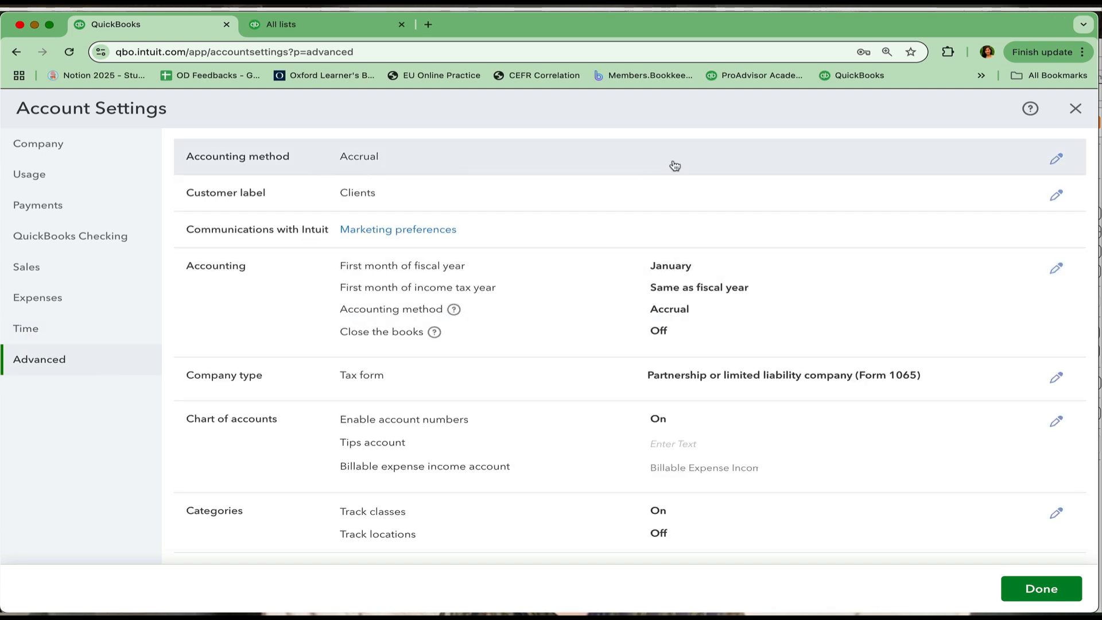
Step: Check the accounting method in the Company Information Checklist and save the accounting method as Accrual
left_click(1054, 161)
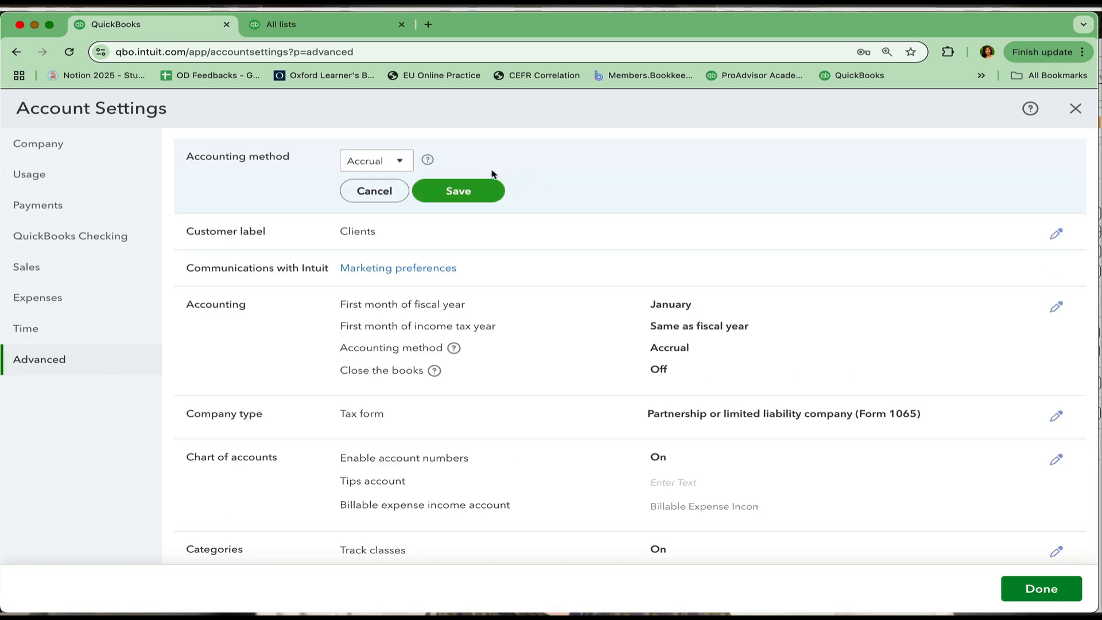
left_click(398, 160)
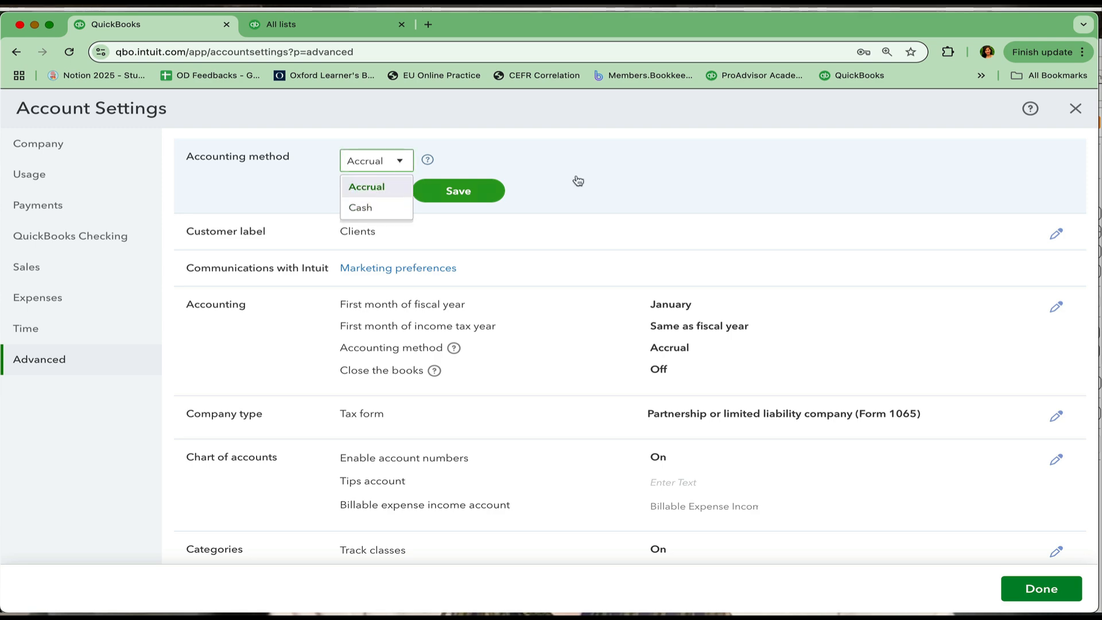
key("super+Tab")
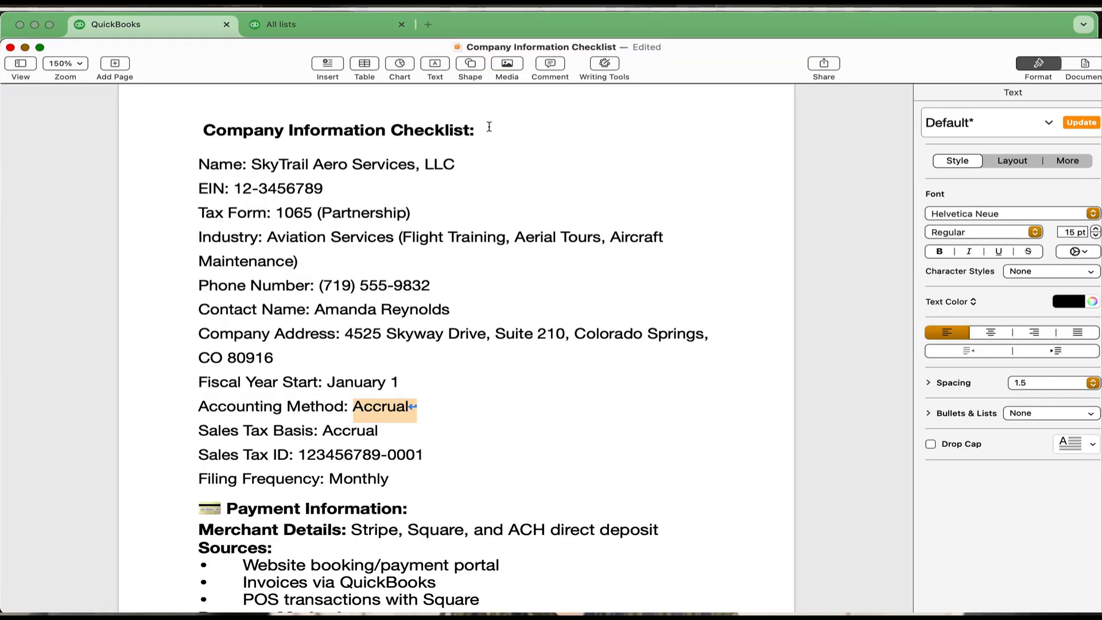
left_click_drag(201, 127, 482, 130)
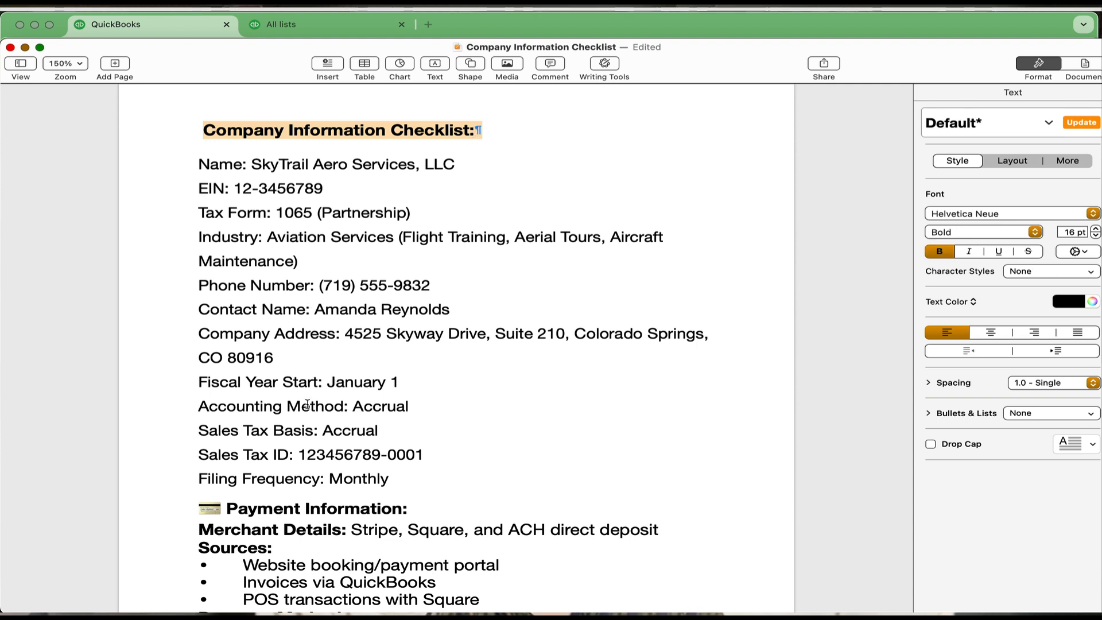
left_click_drag(198, 406, 418, 407)
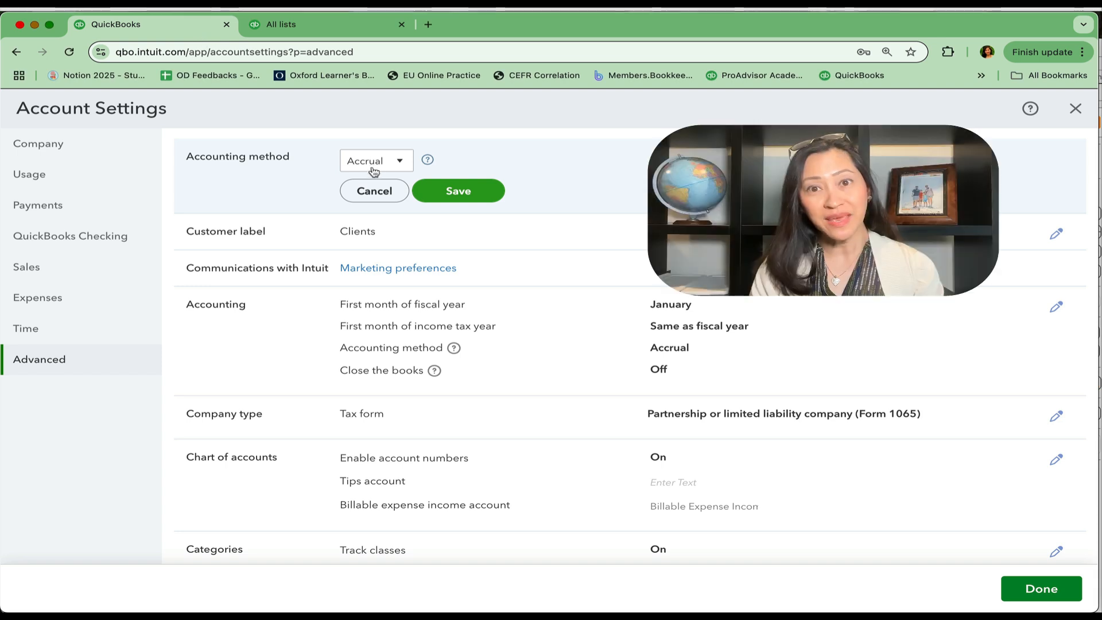
left_click(401, 162)
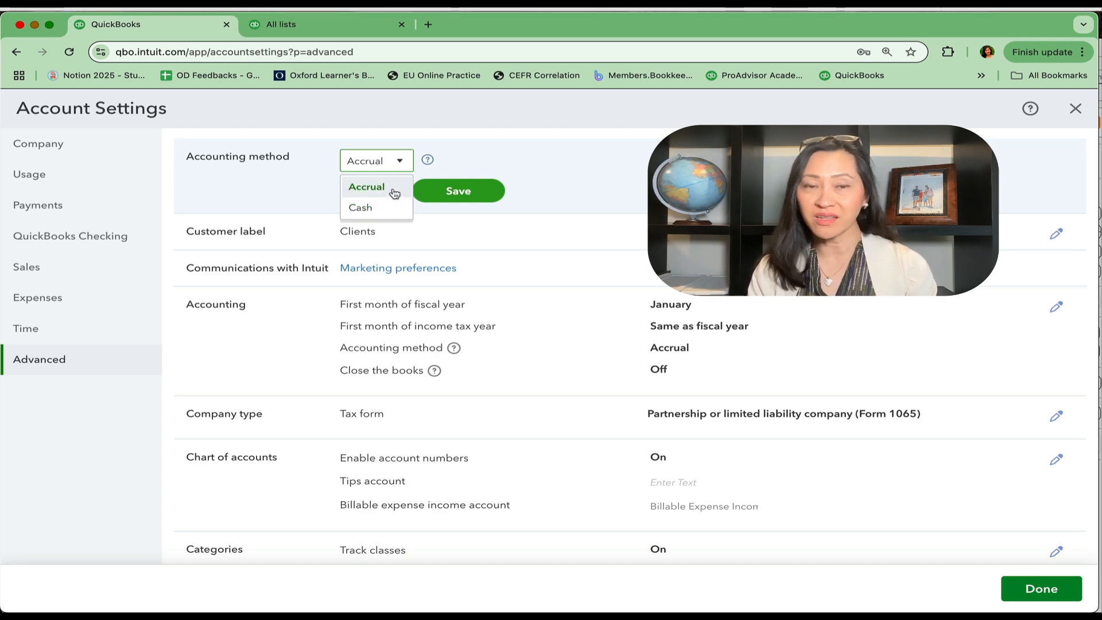
left_click(394, 191)
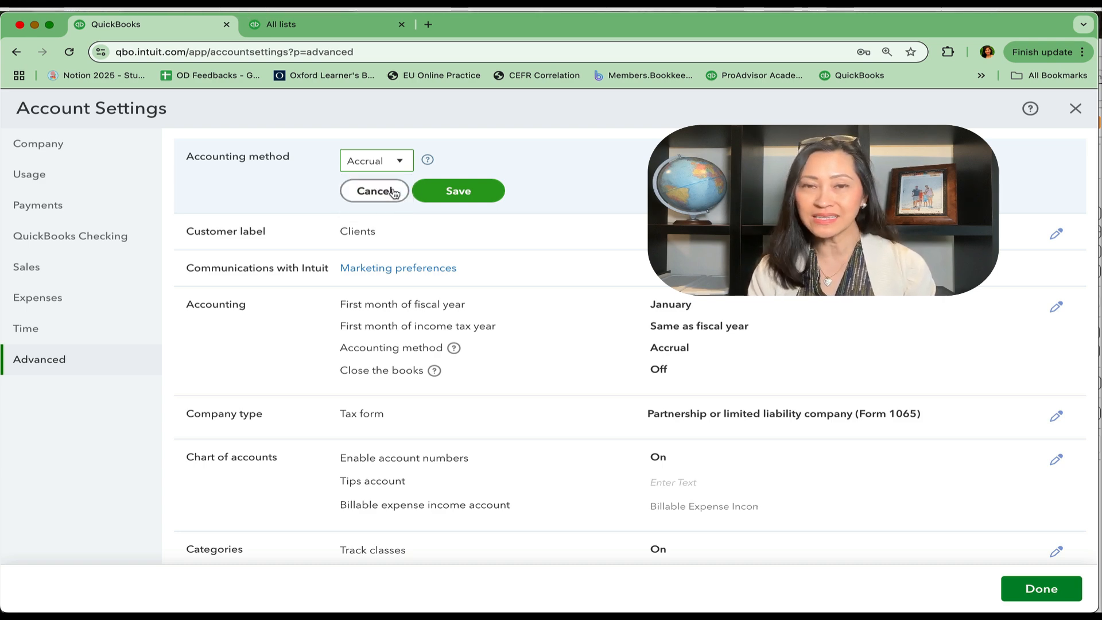
left_click(446, 194)
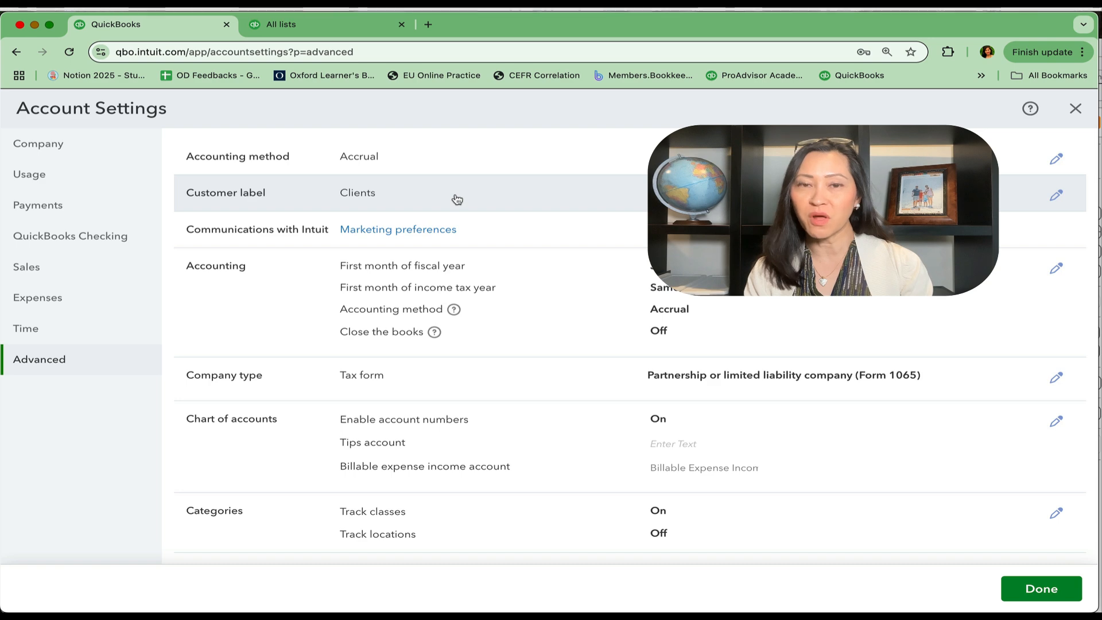
Step: Set the customer label to Clients and save it
left_click(1055, 197)
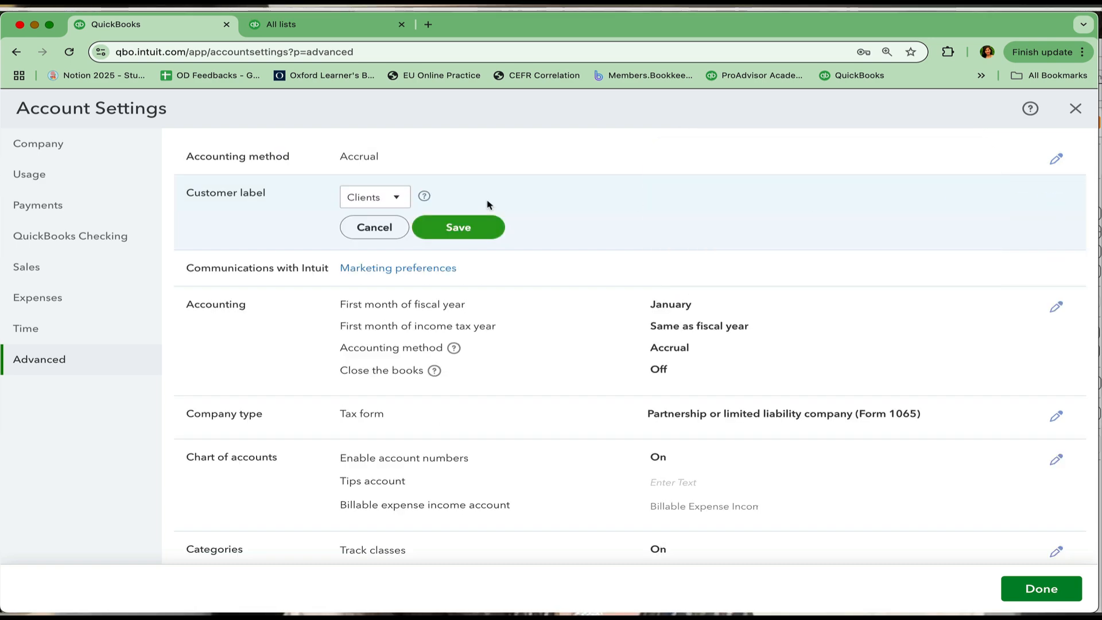
left_click(399, 201)
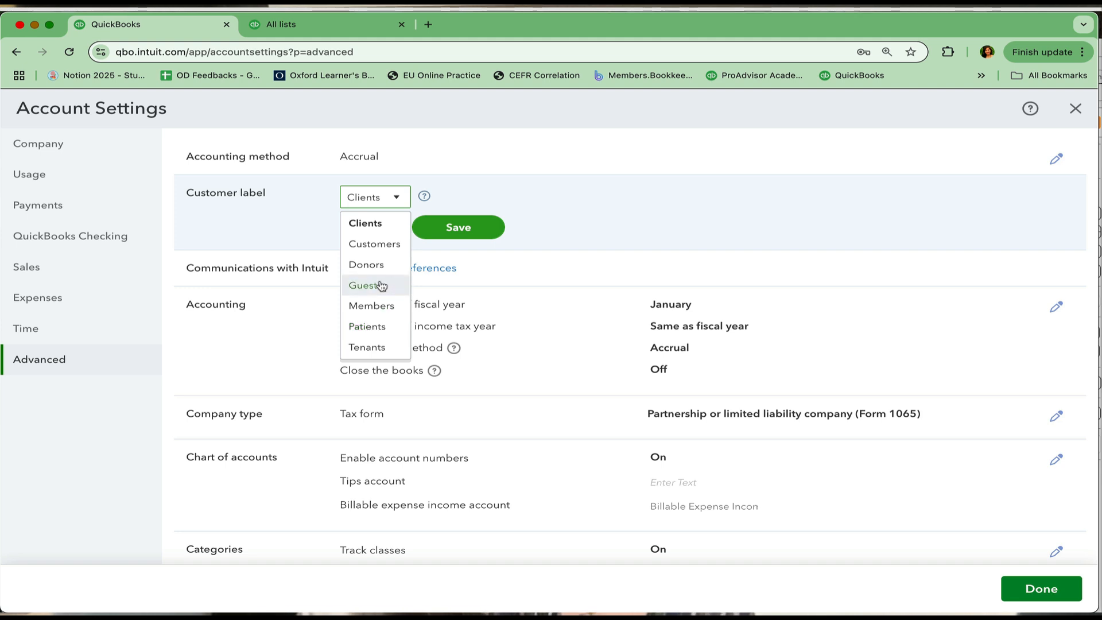
left_click(380, 229)
left_click(457, 227)
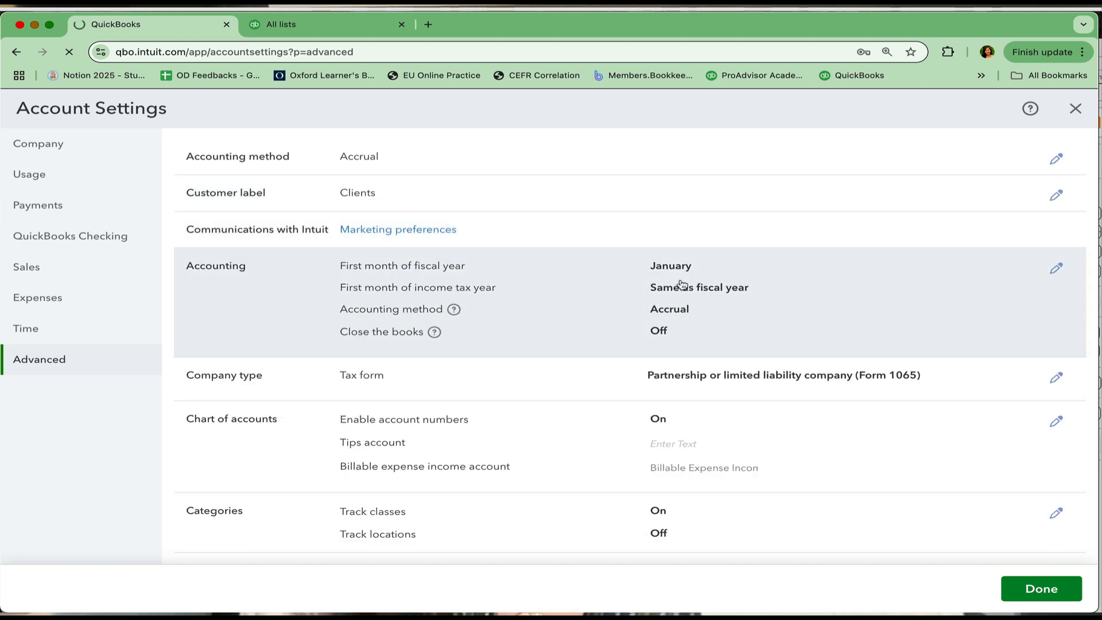
scroll(681, 286, "down", 1)
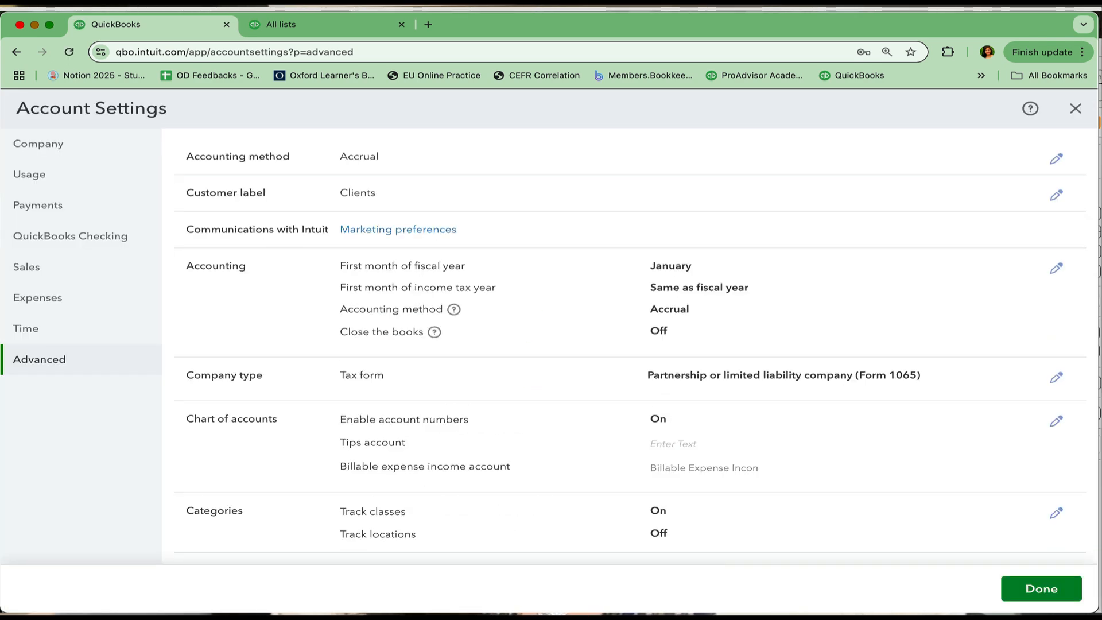
Step: Check the fiscal year start in the Company Information Checklist and open the Accounting section for editing
key("super+Tab")
left_click_drag(196, 383, 431, 383)
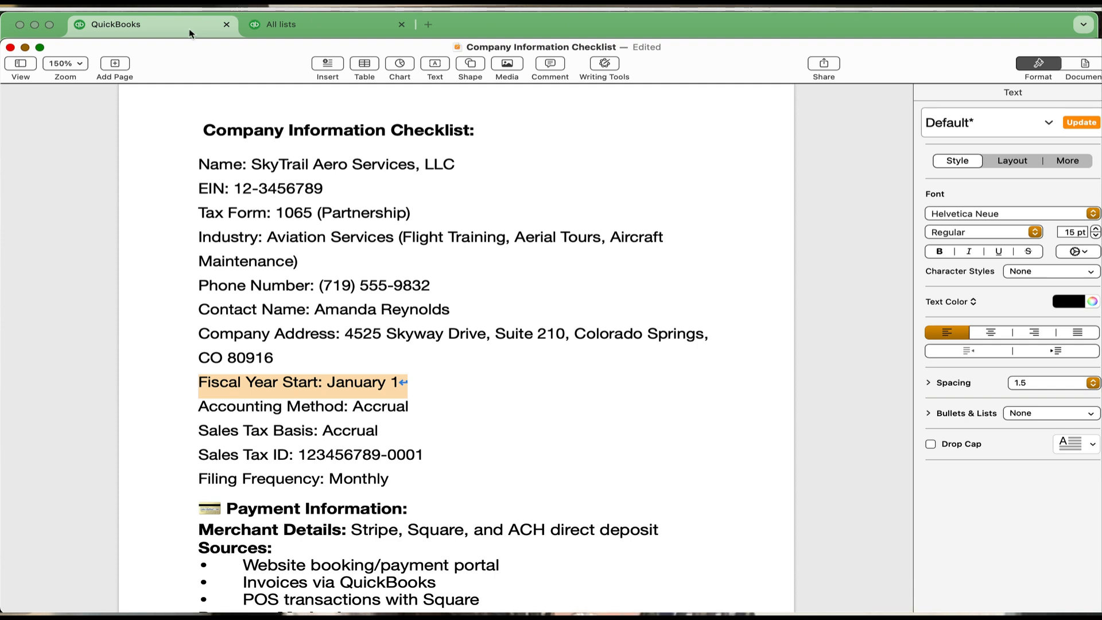
key("super+Tab")
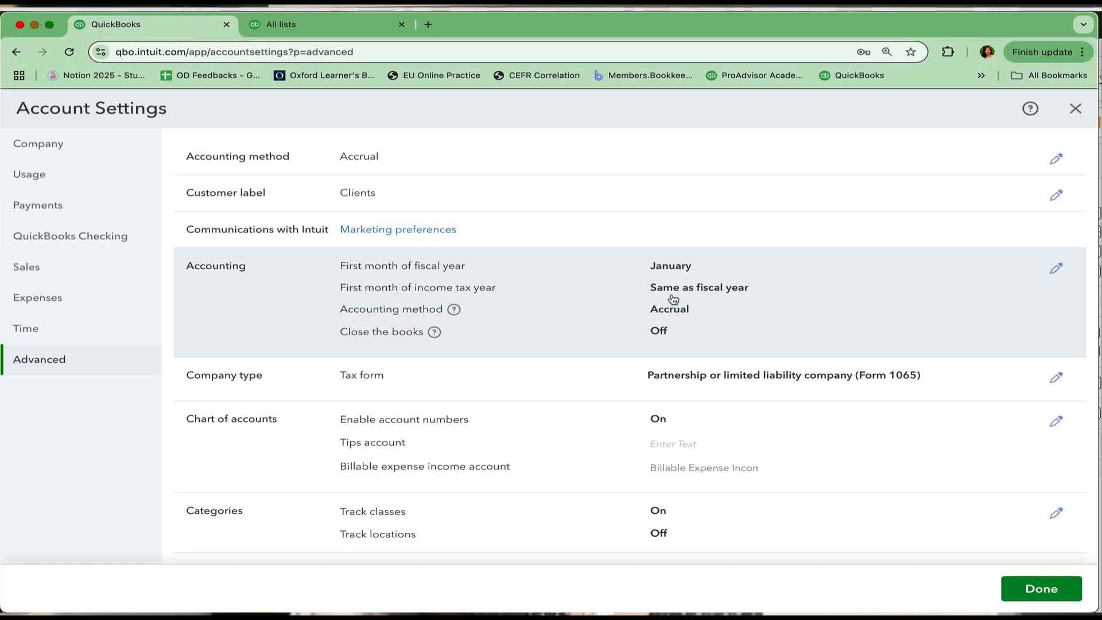
left_click(1058, 270)
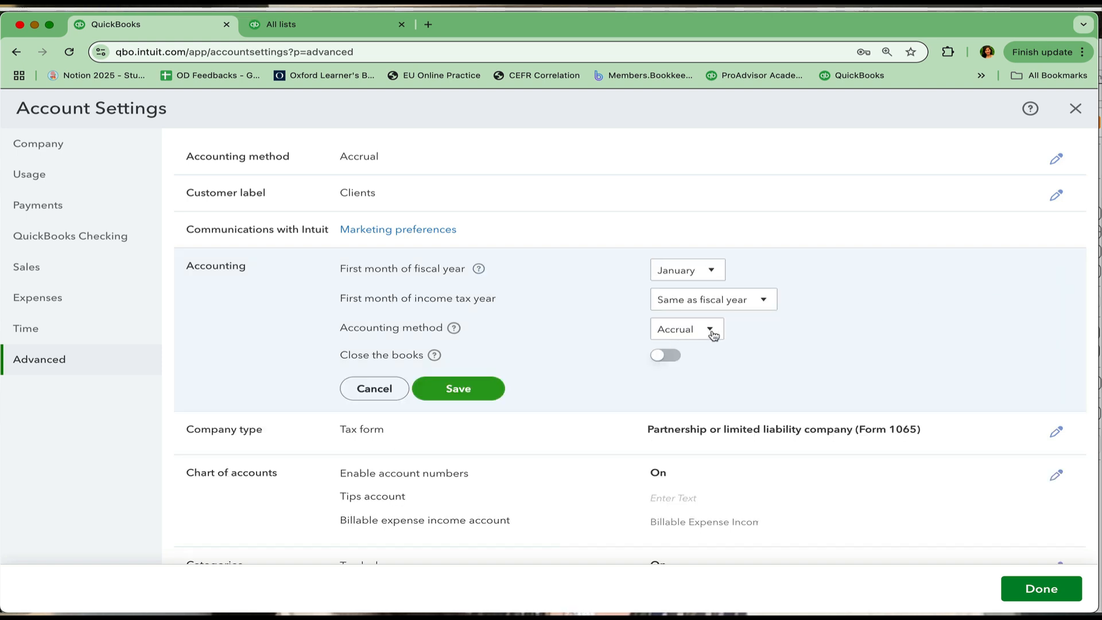
Step: Try Close the books with changes allowed after viewing a warning and entering a password, and switch it back off
left_click(667, 356)
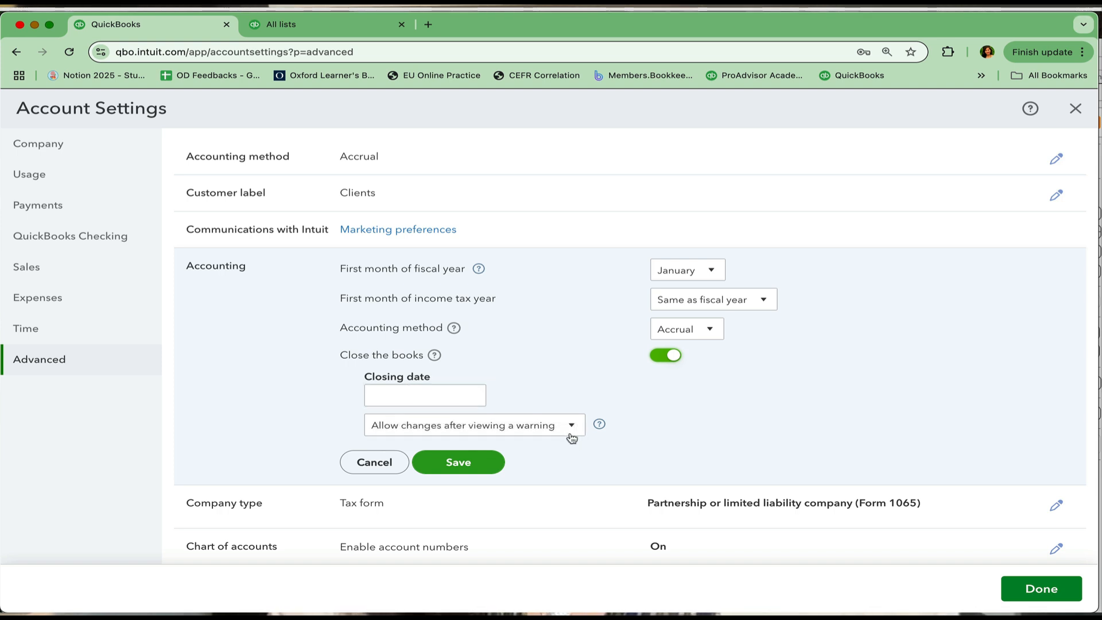
scroll(571, 438, "down", 1)
scroll(572, 438, "down", 2)
left_click(572, 373)
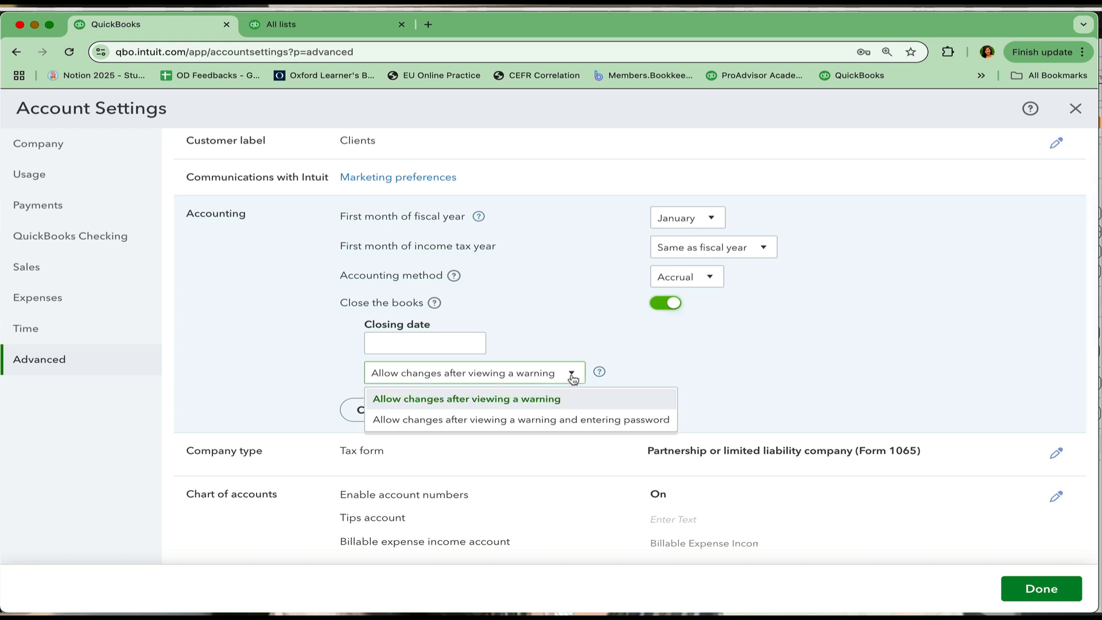
left_click(596, 431)
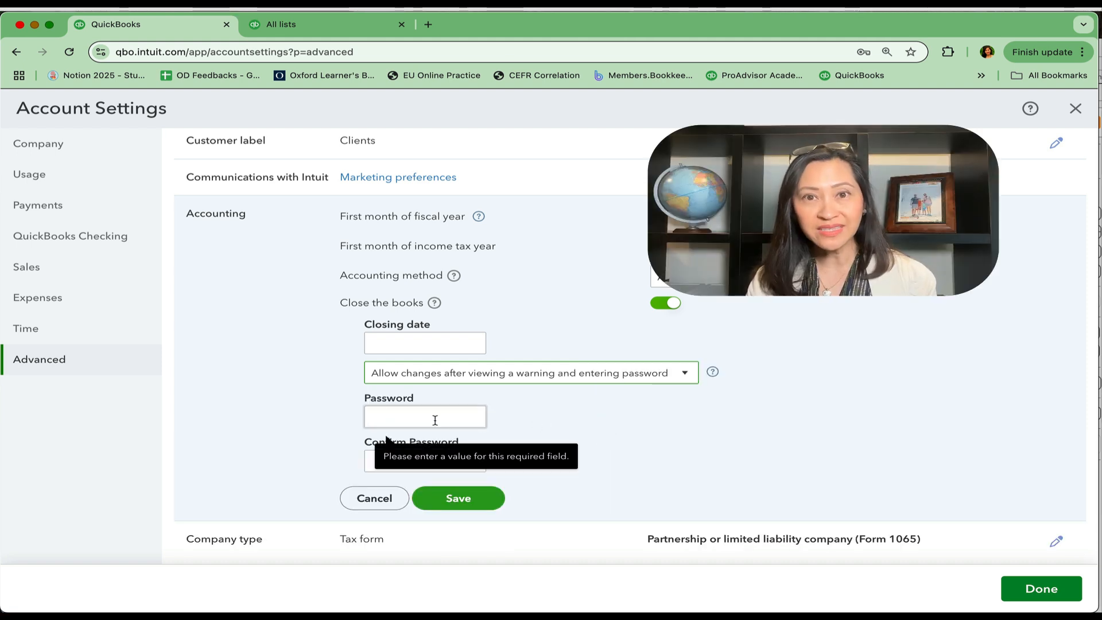
left_click(378, 463)
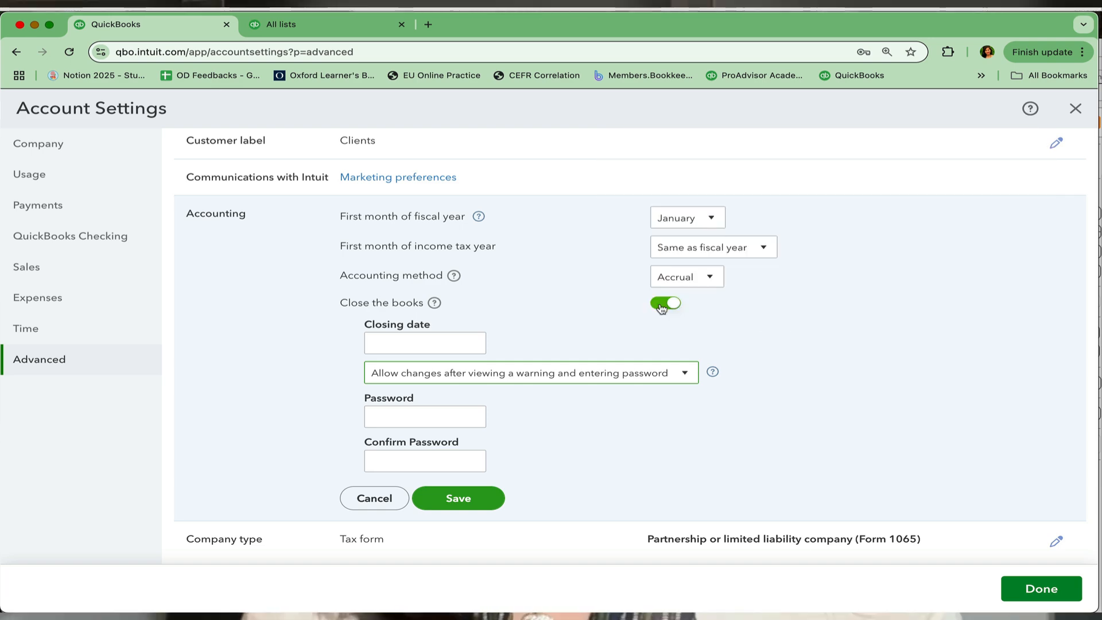
left_click(662, 308)
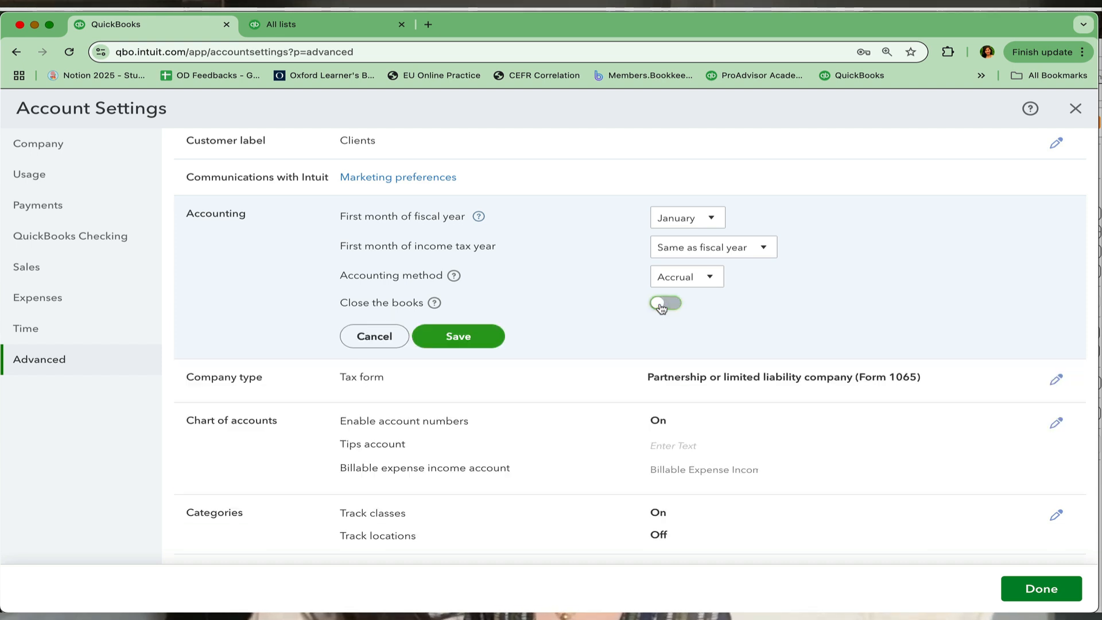
Step: Save the Accounting section with Close the books off, and save the tax form as Partnership or limited liability company (Form 1065)
left_click(478, 337)
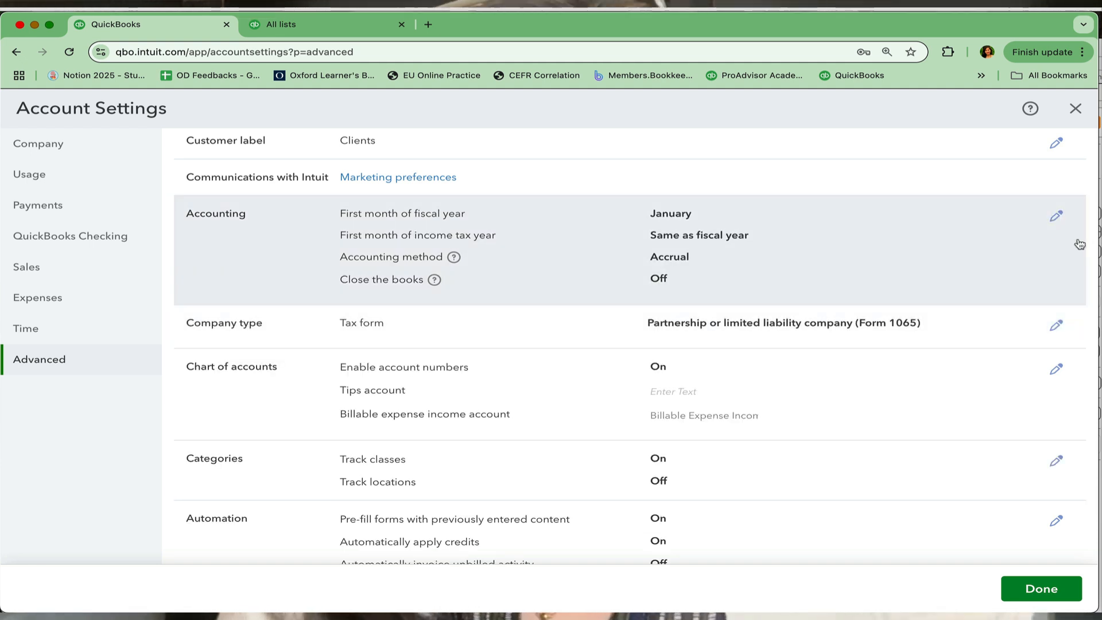
left_click(1056, 325)
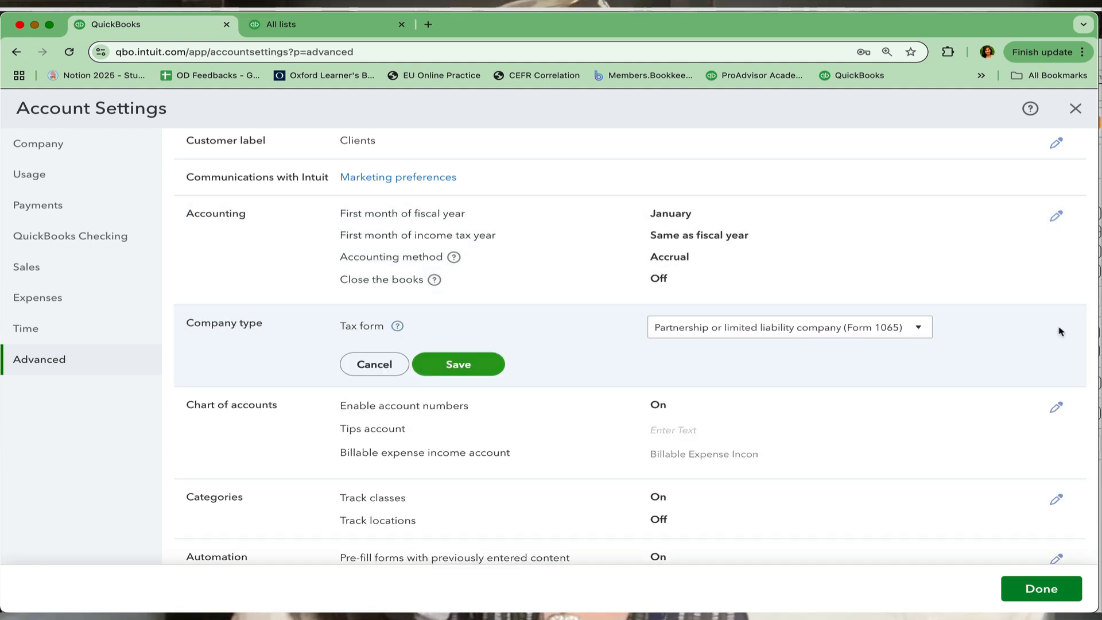
left_click(920, 329)
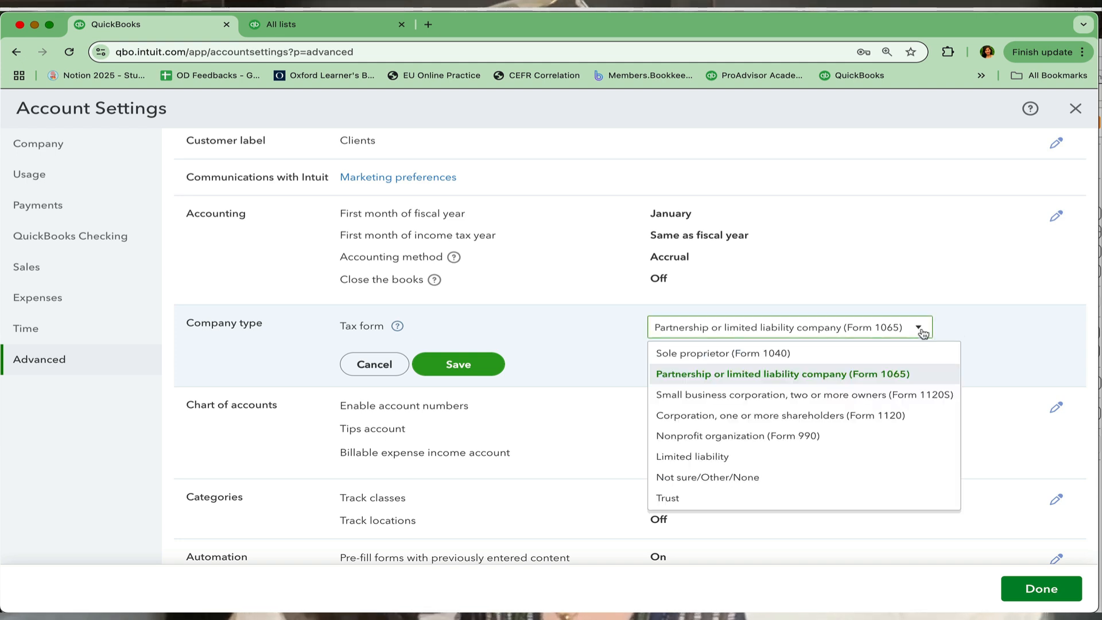
left_click(921, 332)
left_click(490, 364)
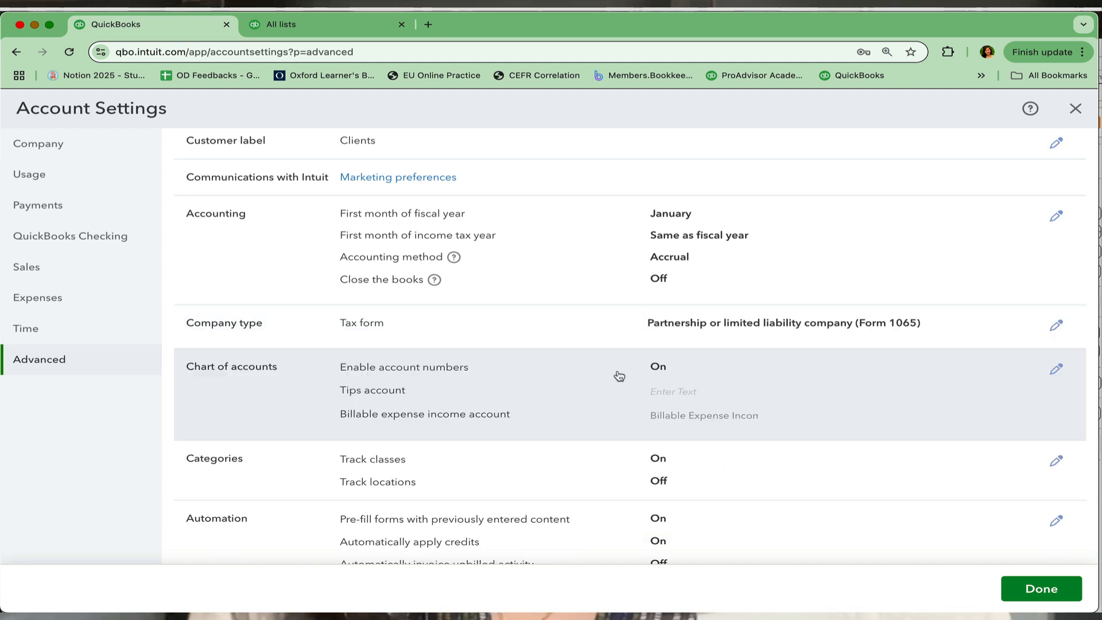
Step: Save the chart of accounts settings with account numbers enabled and shown, leaving the tips account blank
left_click(1057, 369)
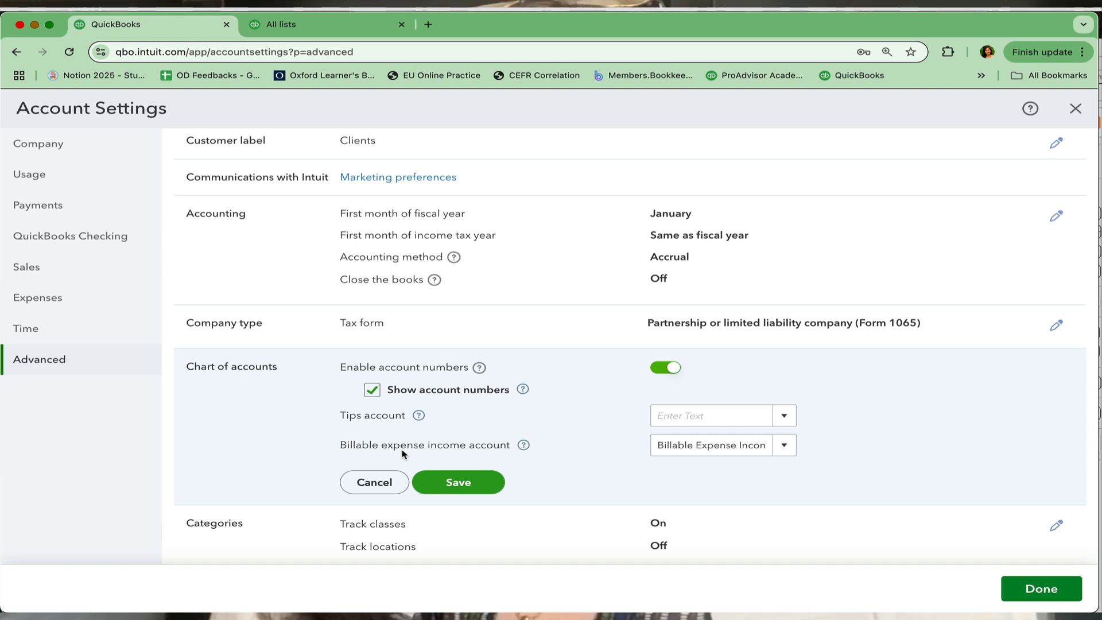
scroll(401, 454, "down", 3)
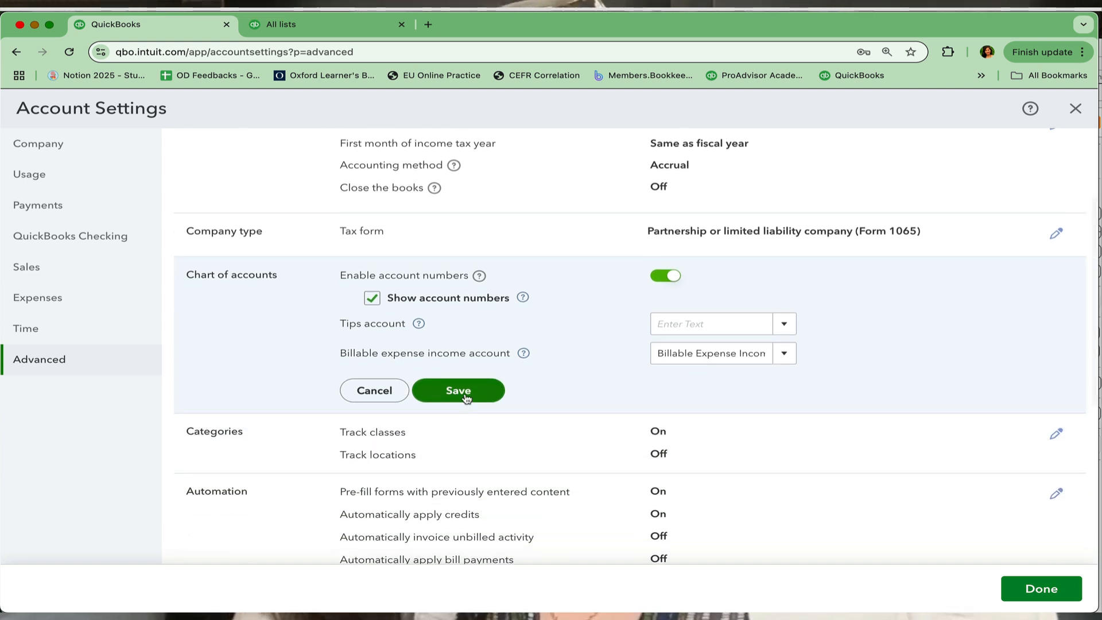
left_click(465, 391)
Step: Open the Categories section for editing, and open the Classes list in the other QuickBooks tab
scroll(512, 394, "down", 5)
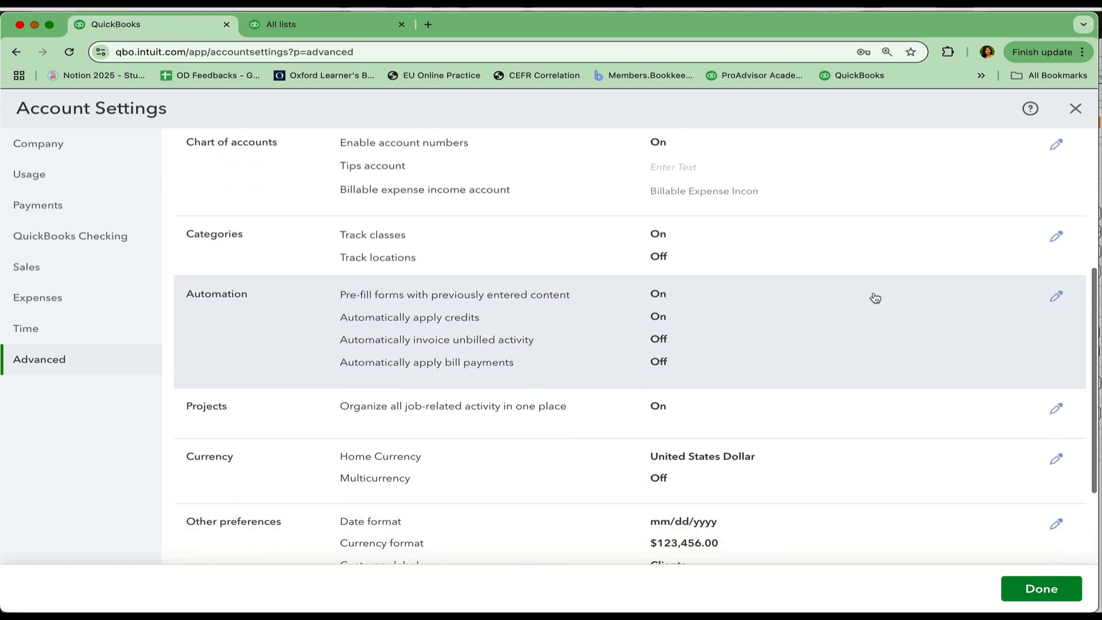
left_click(1054, 227)
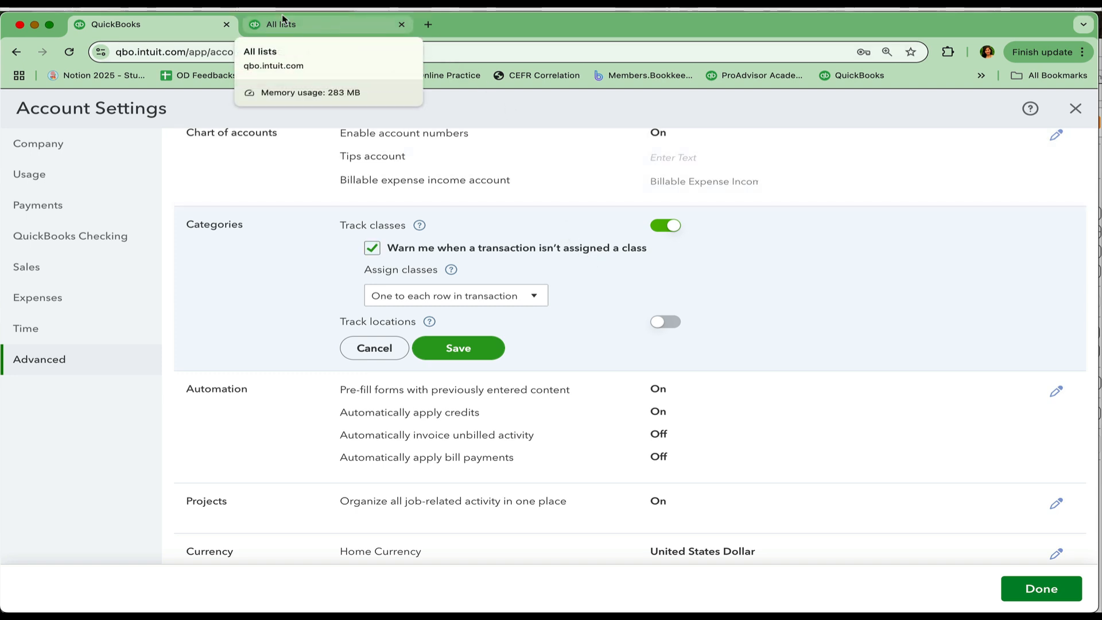
left_click(299, 25)
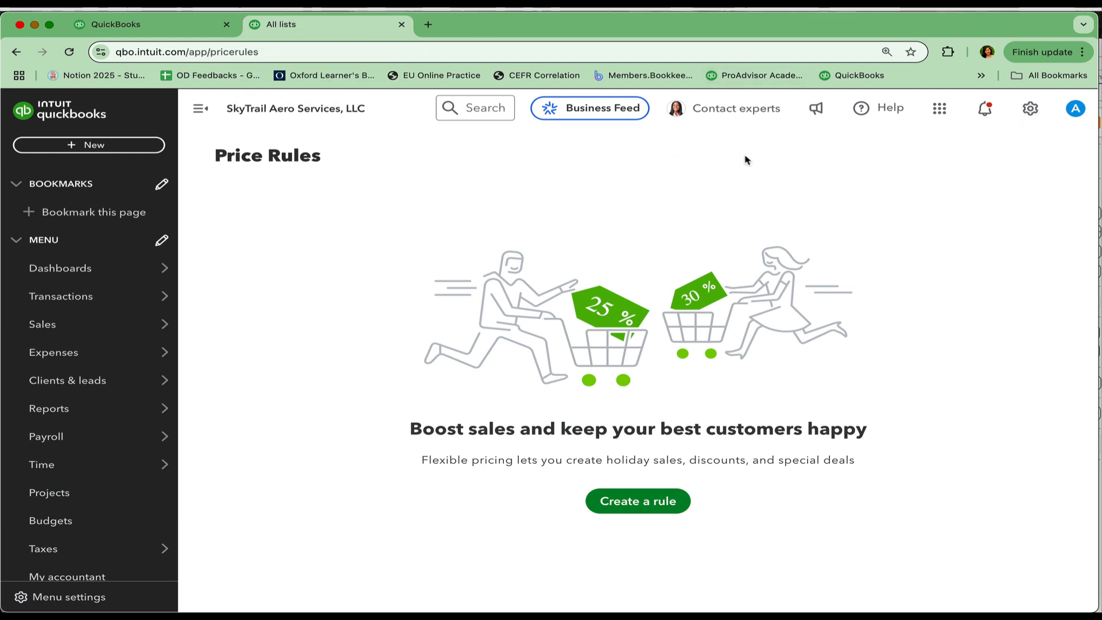
left_click(1031, 110)
left_click(598, 198)
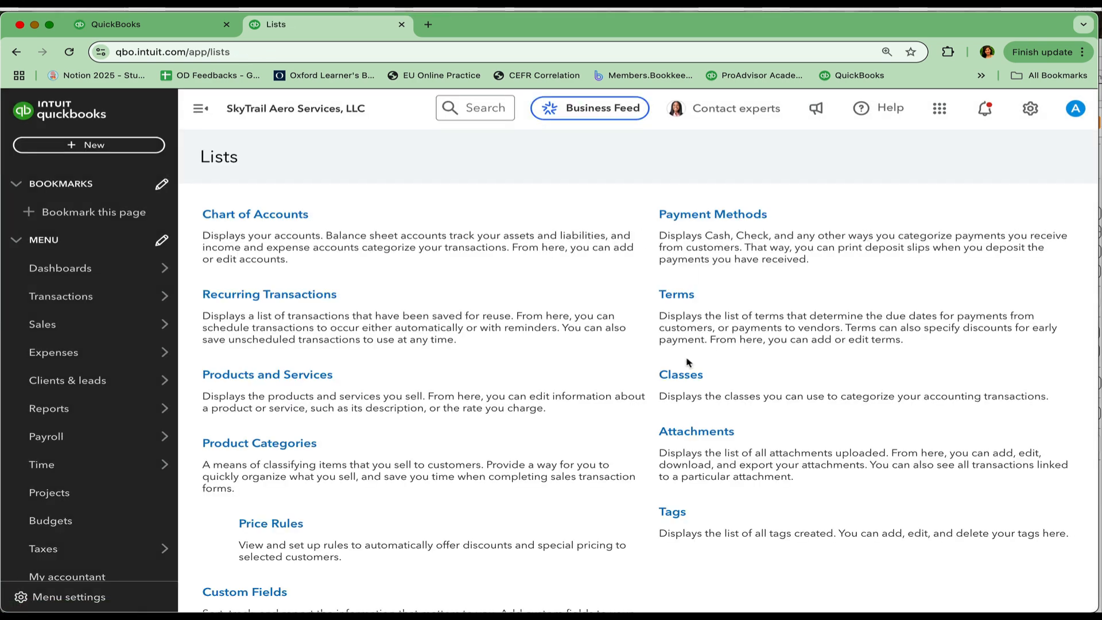
left_click(684, 376)
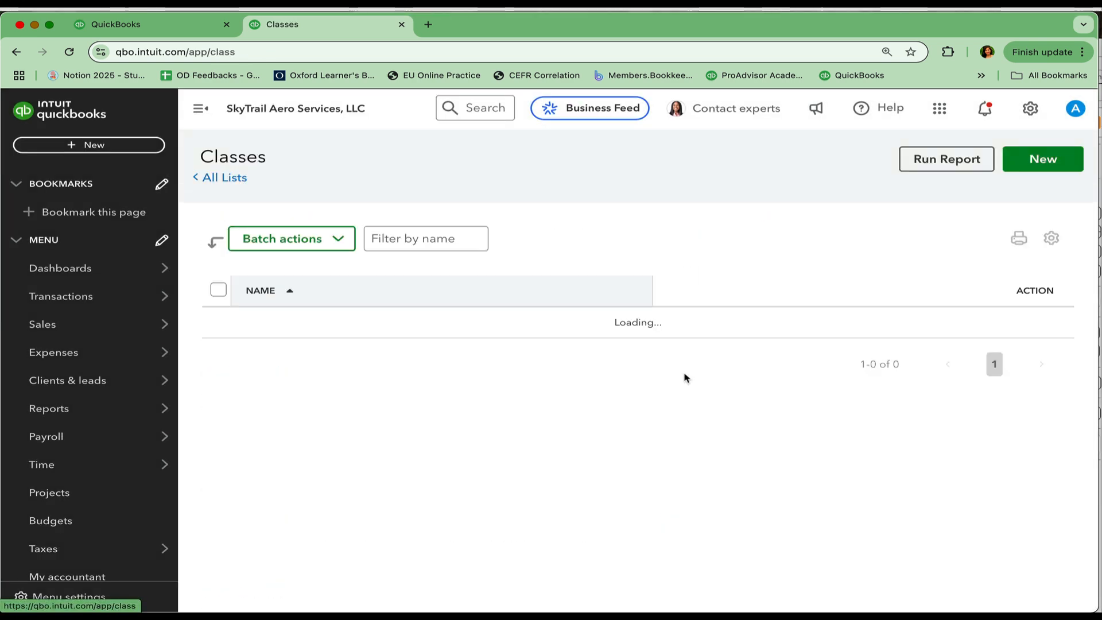
Step: Try a new class named Maintenance with the sub-class option switched on and off, and discard it without saving
left_click(1048, 161)
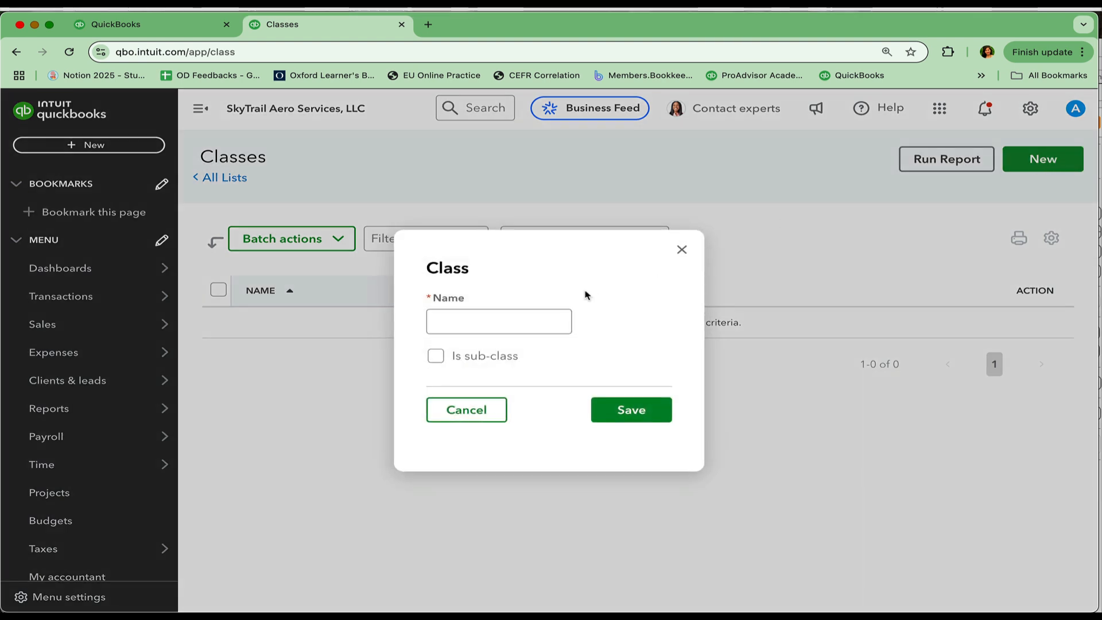
left_click(511, 321)
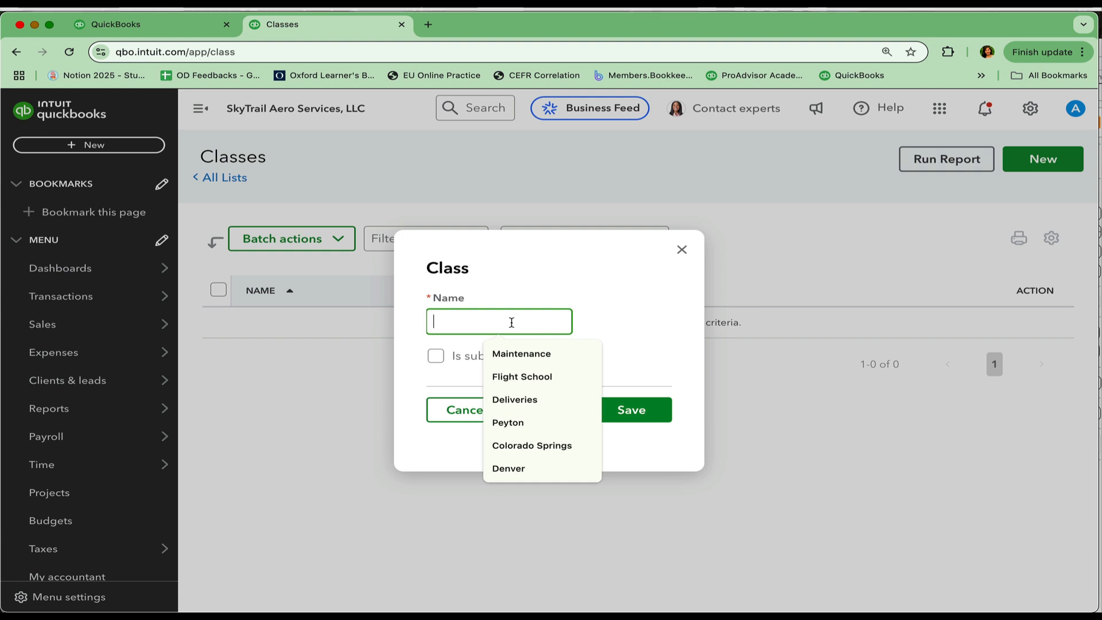
left_click(528, 355)
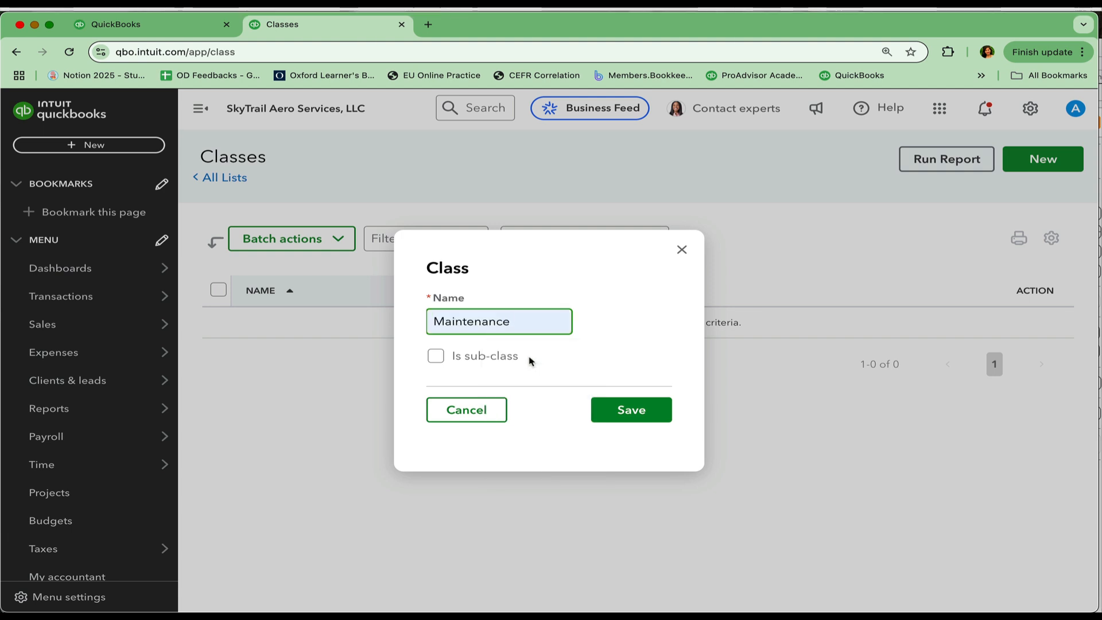
left_click(437, 359)
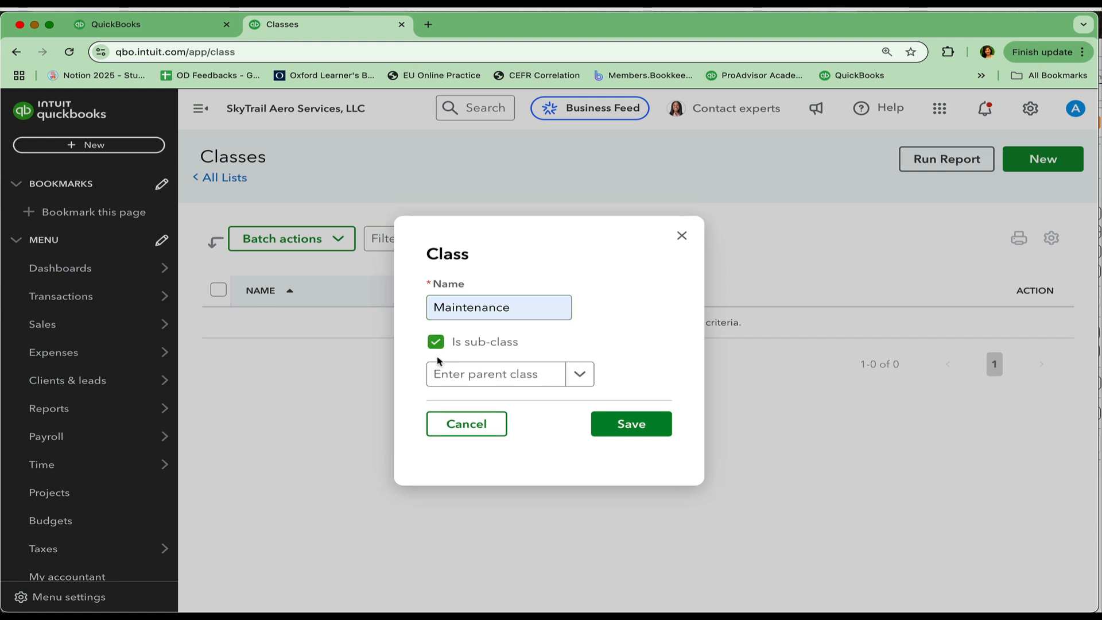
left_click(436, 344)
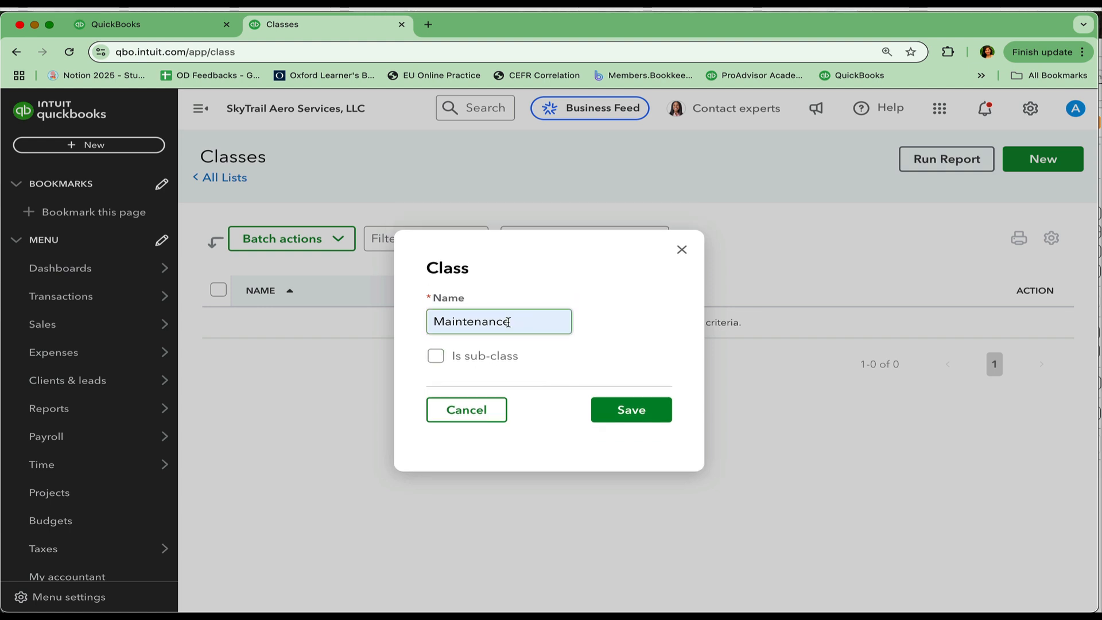
left_click_drag(508, 322, 373, 311)
key("BackSpace")
left_click(459, 409)
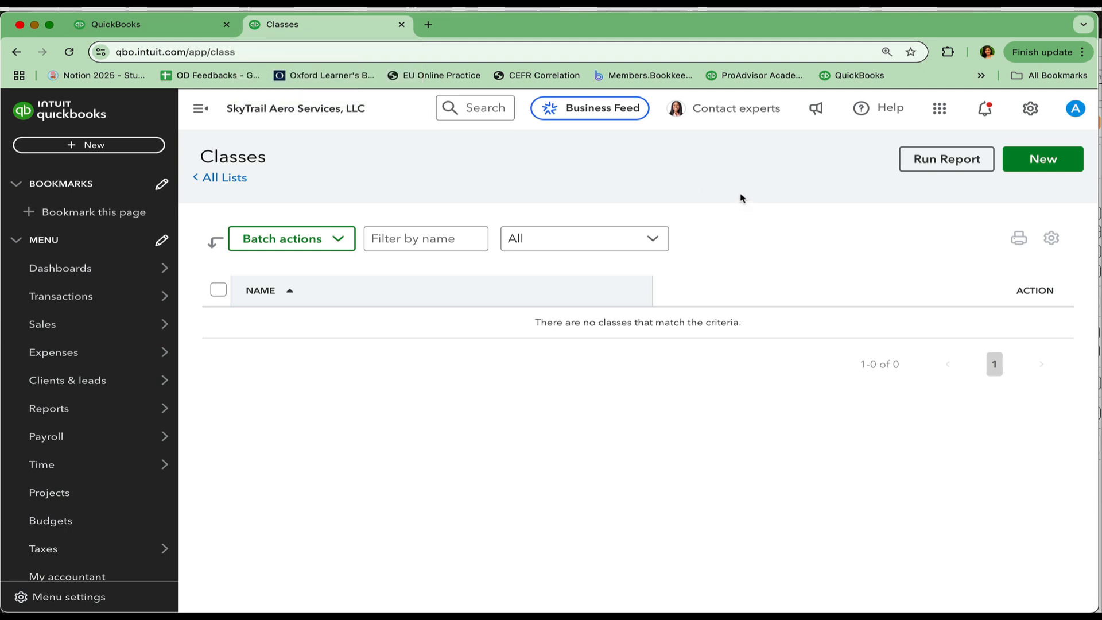
Step: Save the Categories settings with class tracking on and location tracking off, and save the Automation settings with only form pre-fill and automatic credits on
left_click(174, 28)
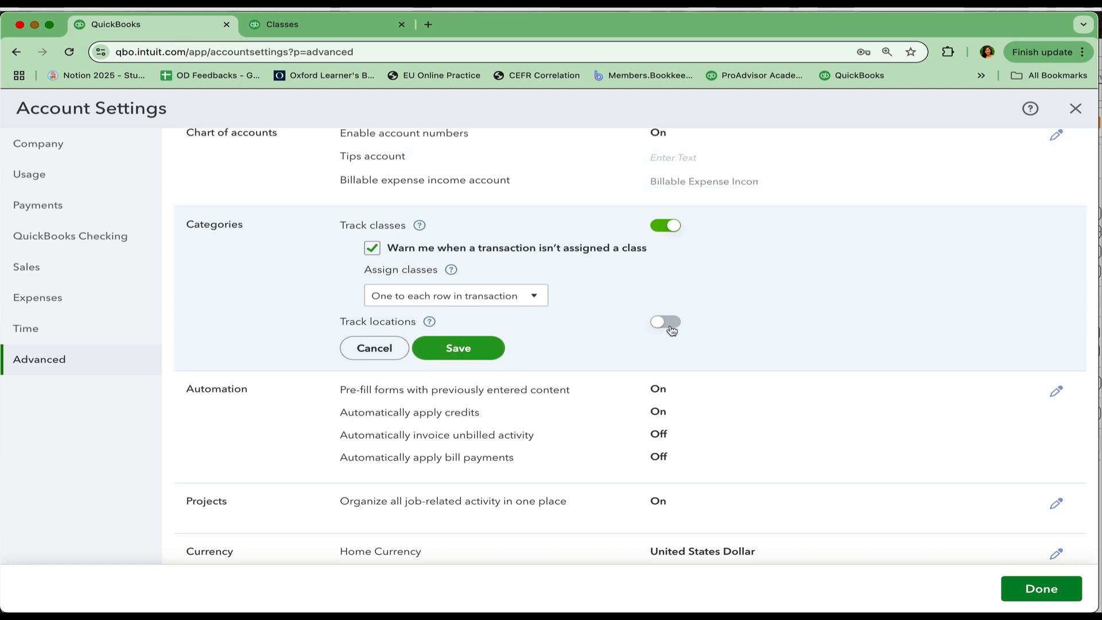
left_click(482, 350)
scroll(492, 347, "down", 2)
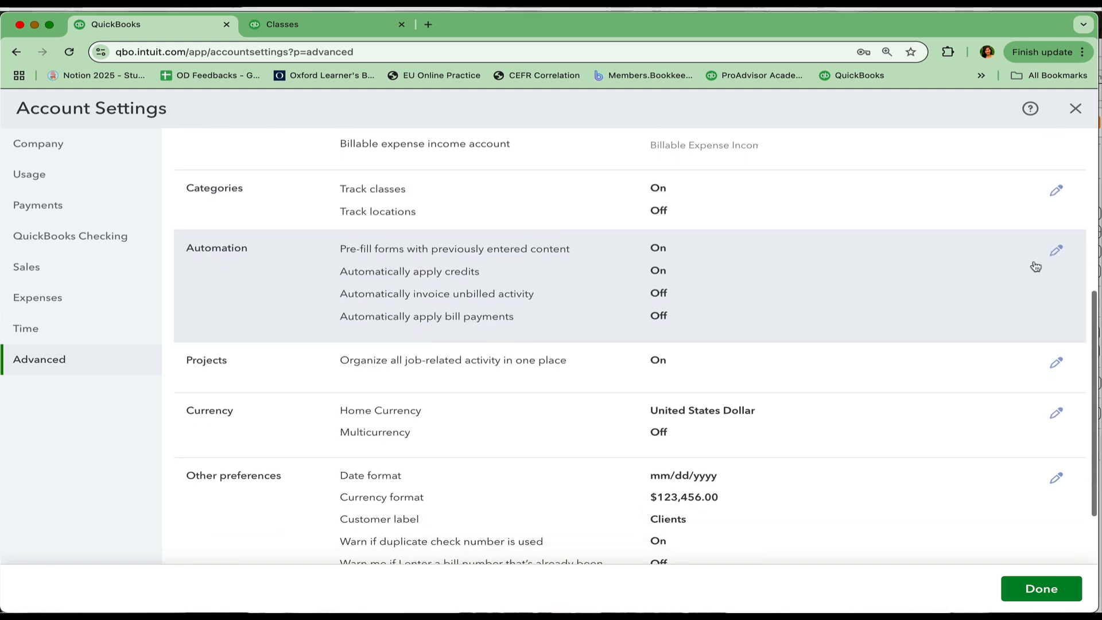
left_click(1057, 253)
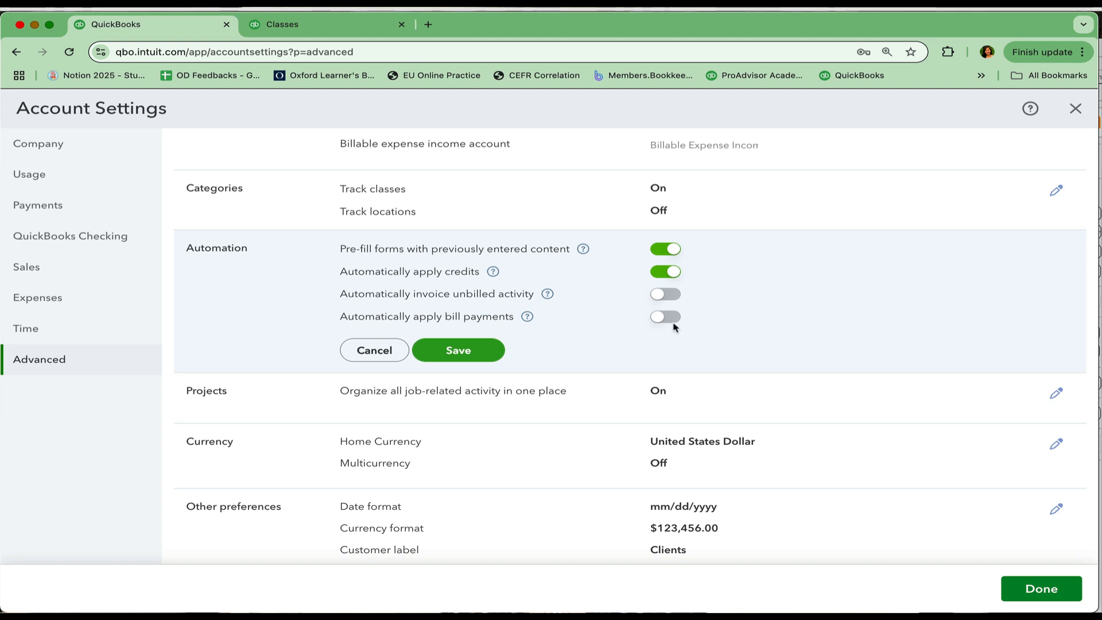
left_click(482, 352)
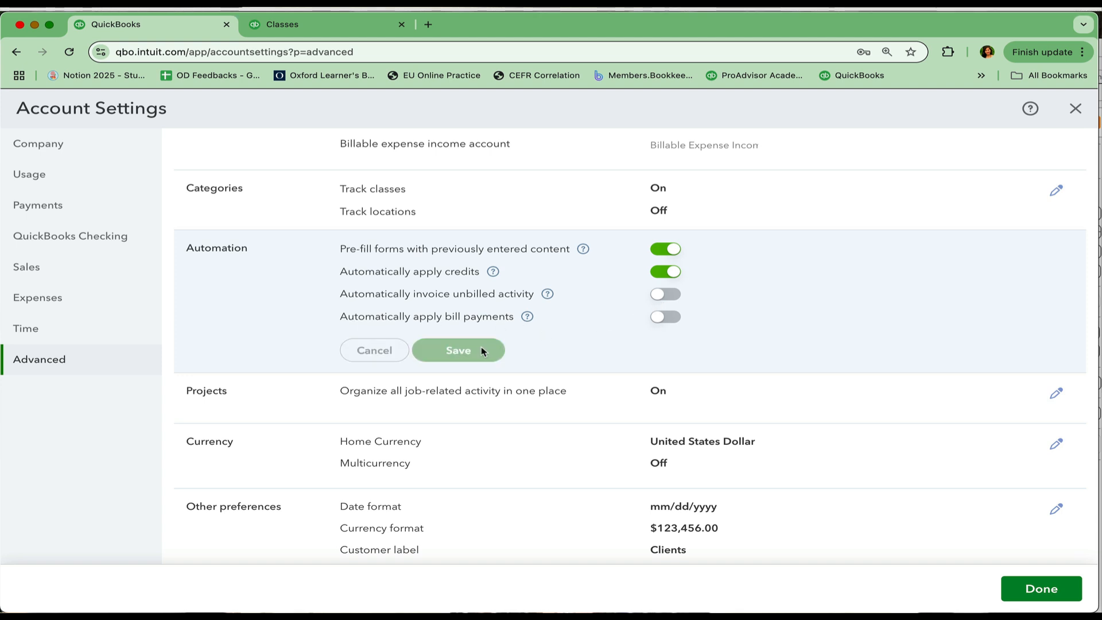
Step: Open the Projects section of the advanced settings for editing, and open the Projects list in the other QuickBooks tab
scroll(485, 353, "down", 3)
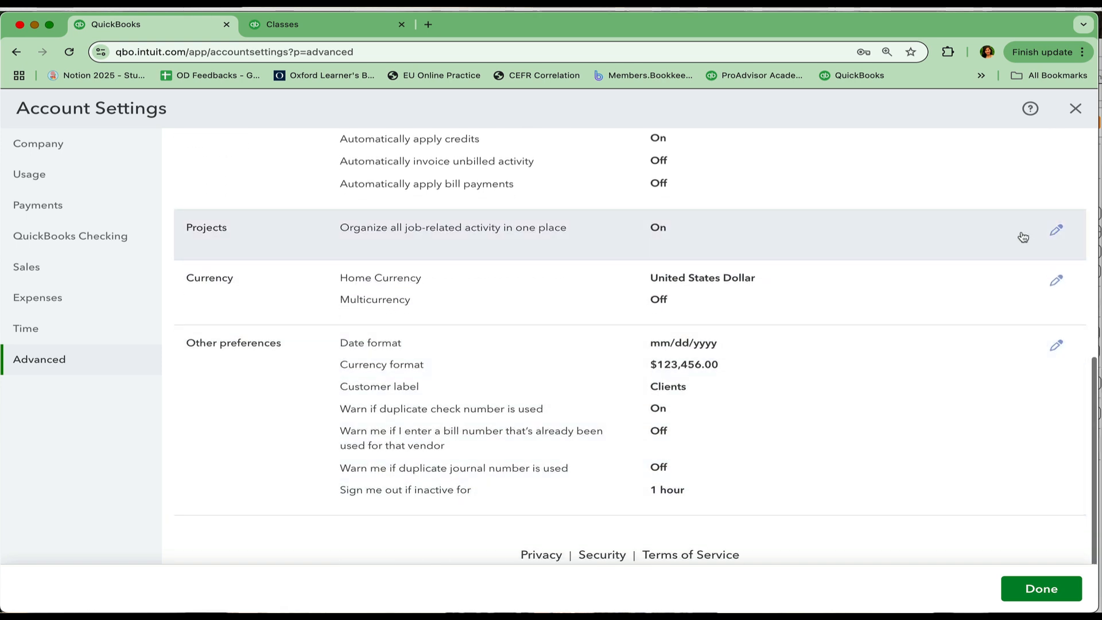
left_click(1053, 232)
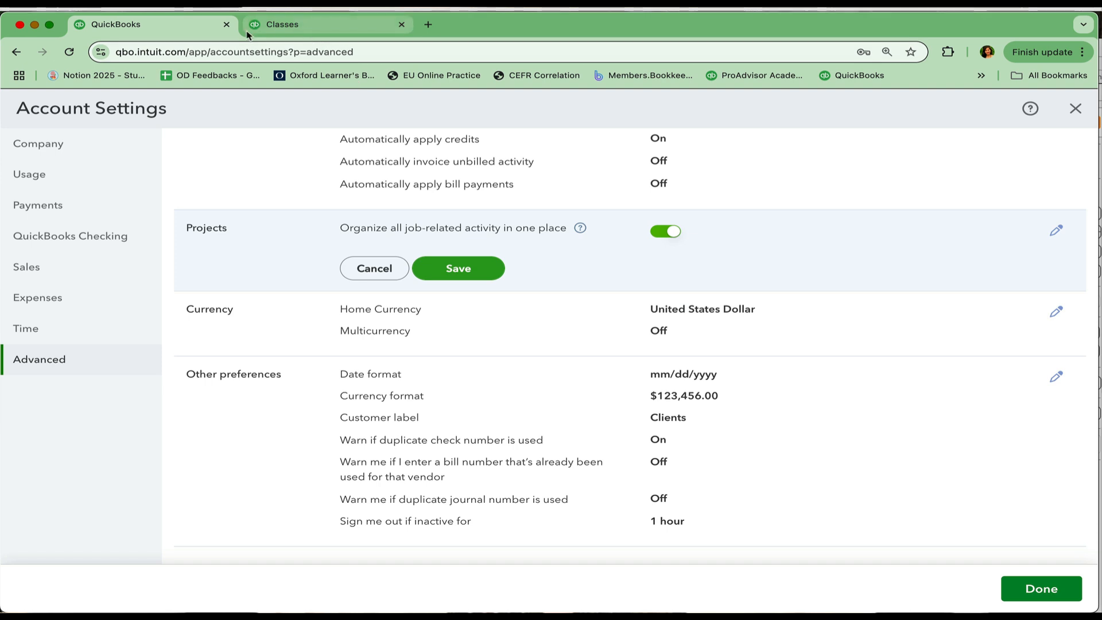
left_click(292, 27)
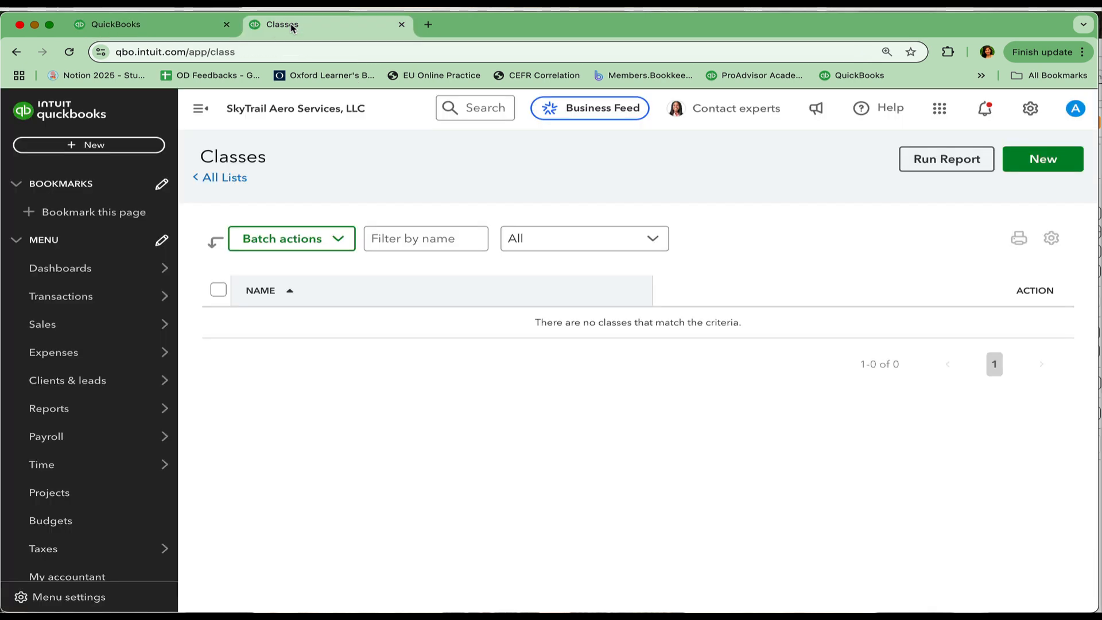
left_click(58, 497)
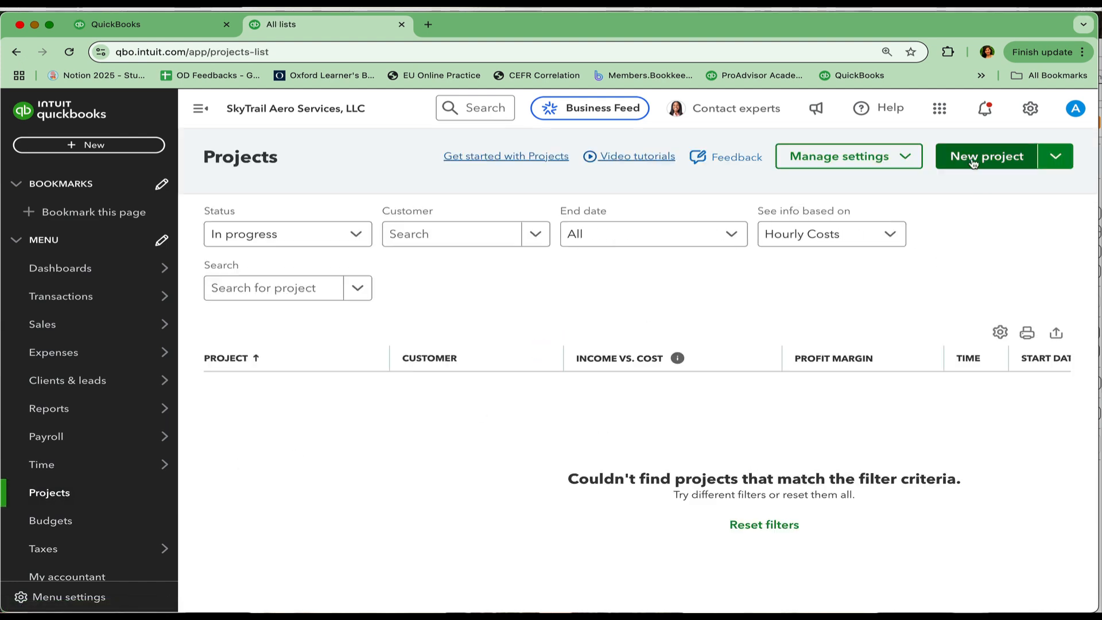
Step: View the fields of a blank new project and close it, and look through the transaction types available for creation
left_click(985, 156)
left_click(782, 226)
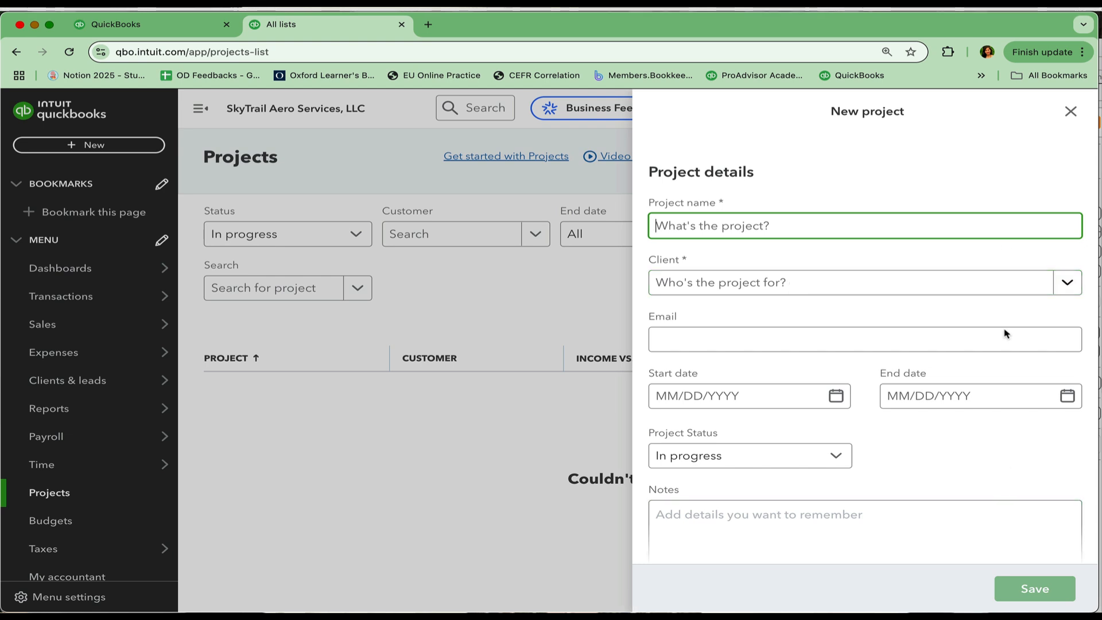
left_click(1070, 112)
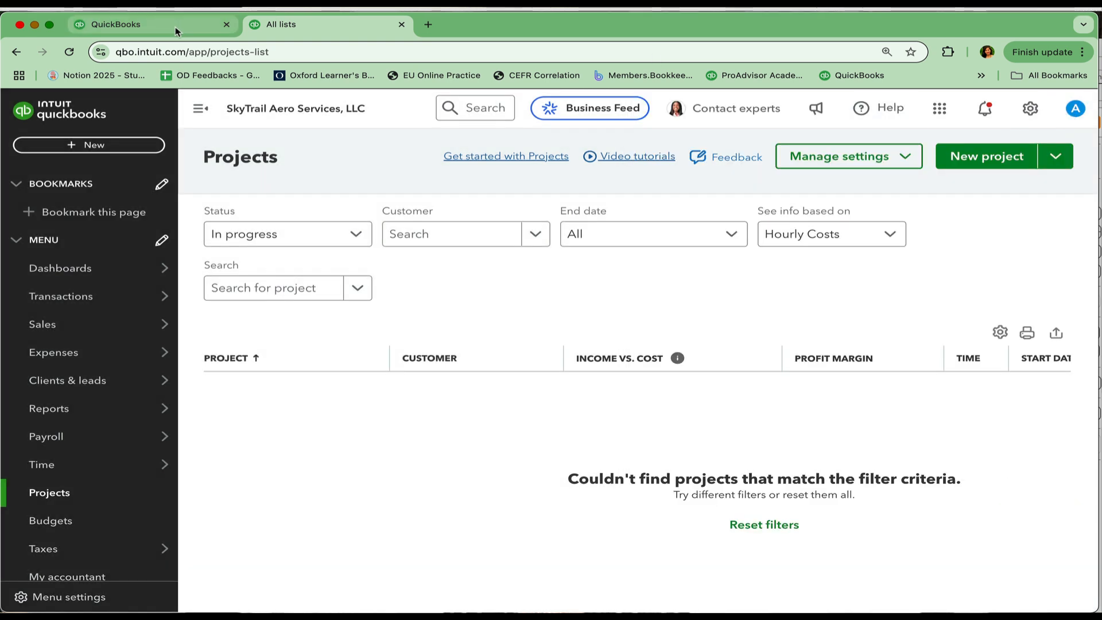
left_click(71, 148)
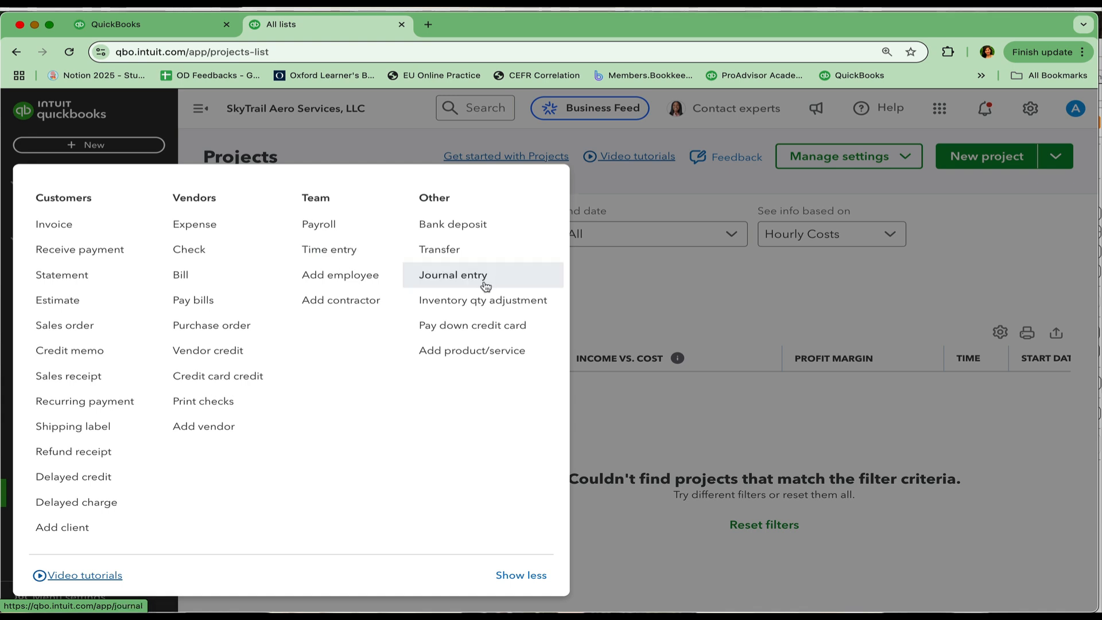
left_click(70, 147)
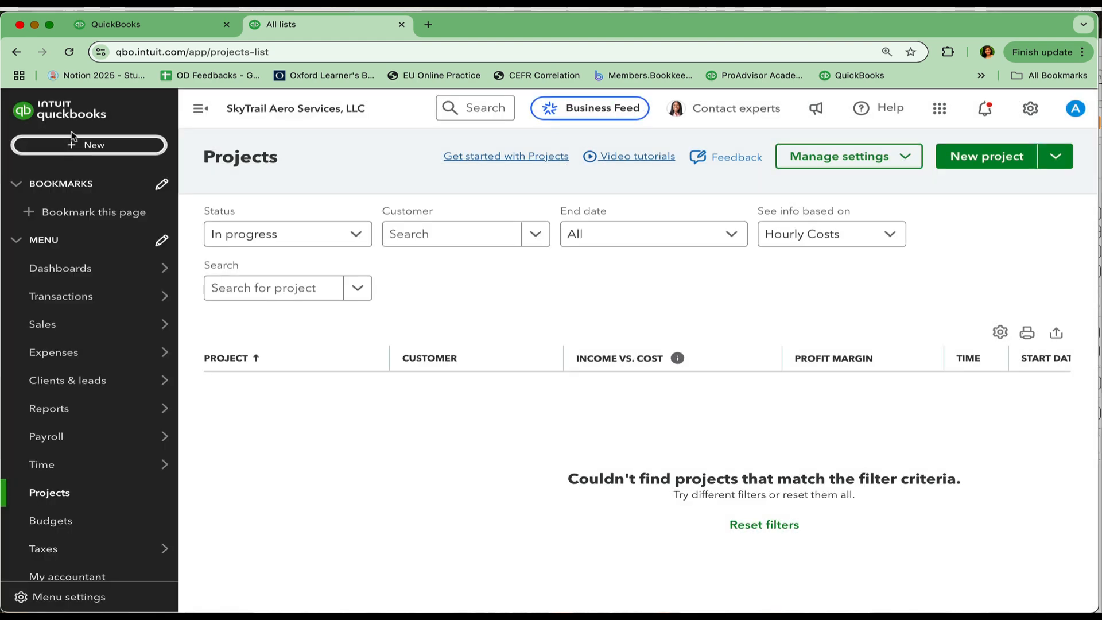
Step: Back in the account settings, enable the duplicate vendor bill number and duplicate journal number warnings, save the other preferences, and finish the settings
left_click(125, 30)
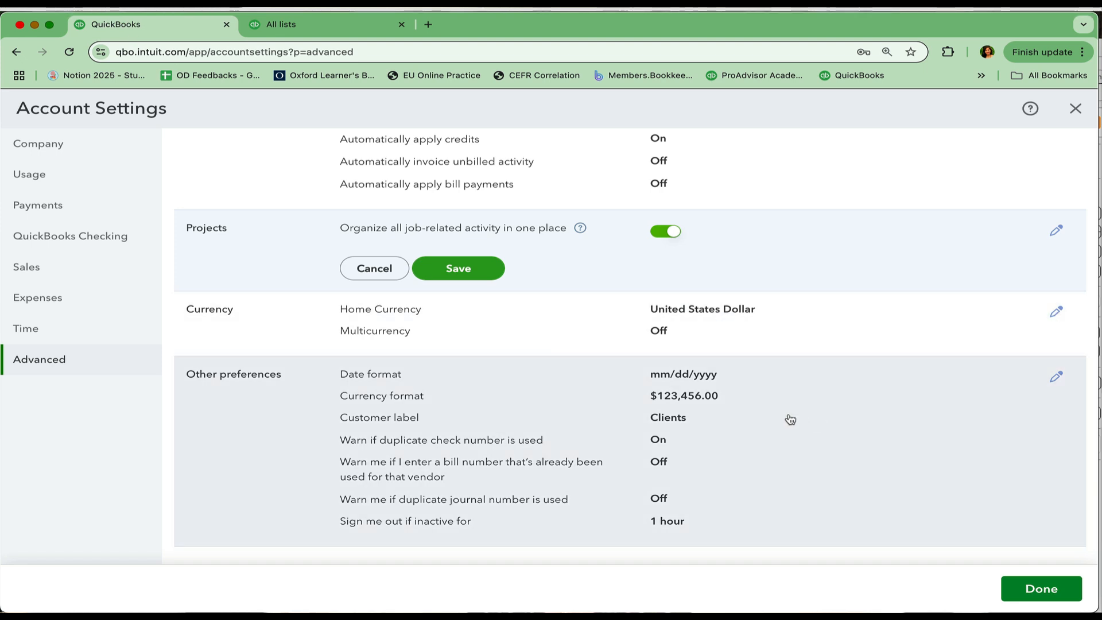
scroll(790, 419, "down", 1)
left_click(1056, 345)
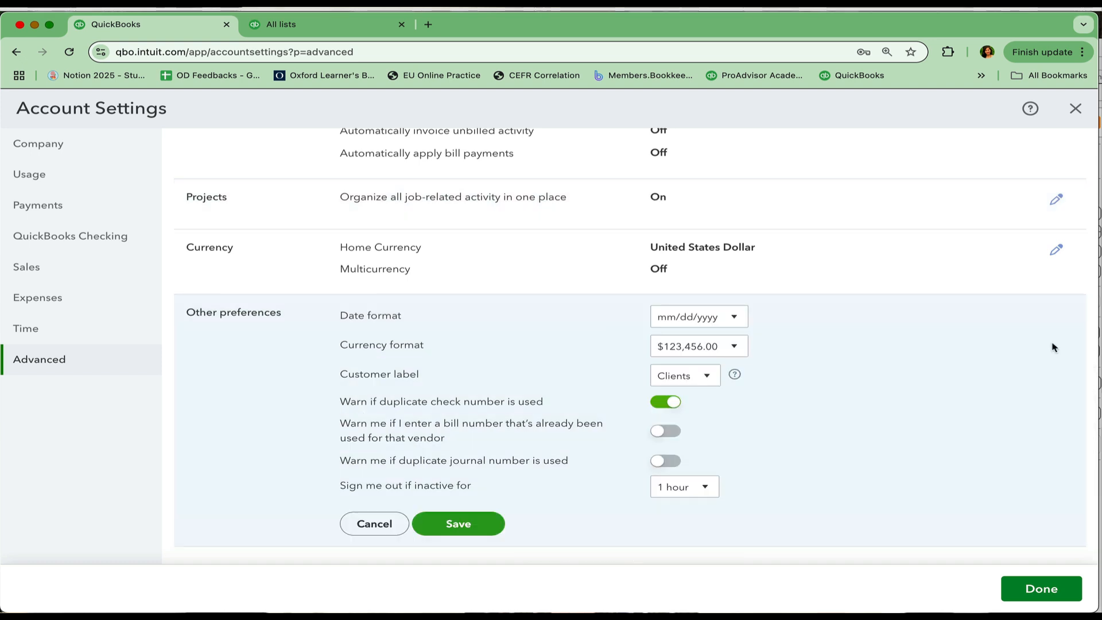
left_click(666, 432)
left_click(673, 464)
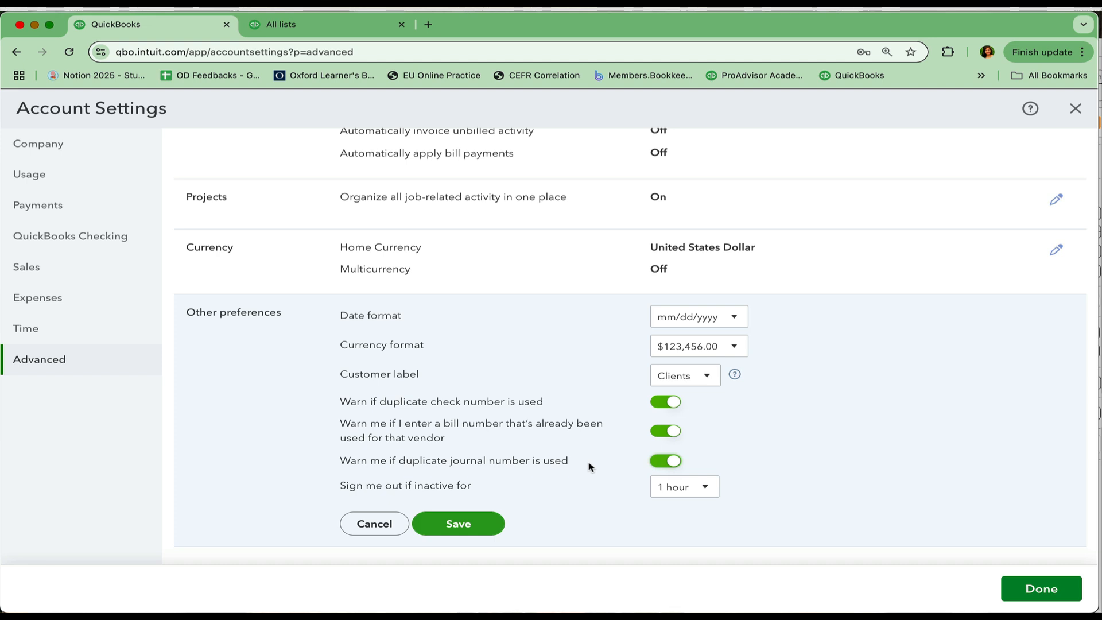
left_click(485, 513)
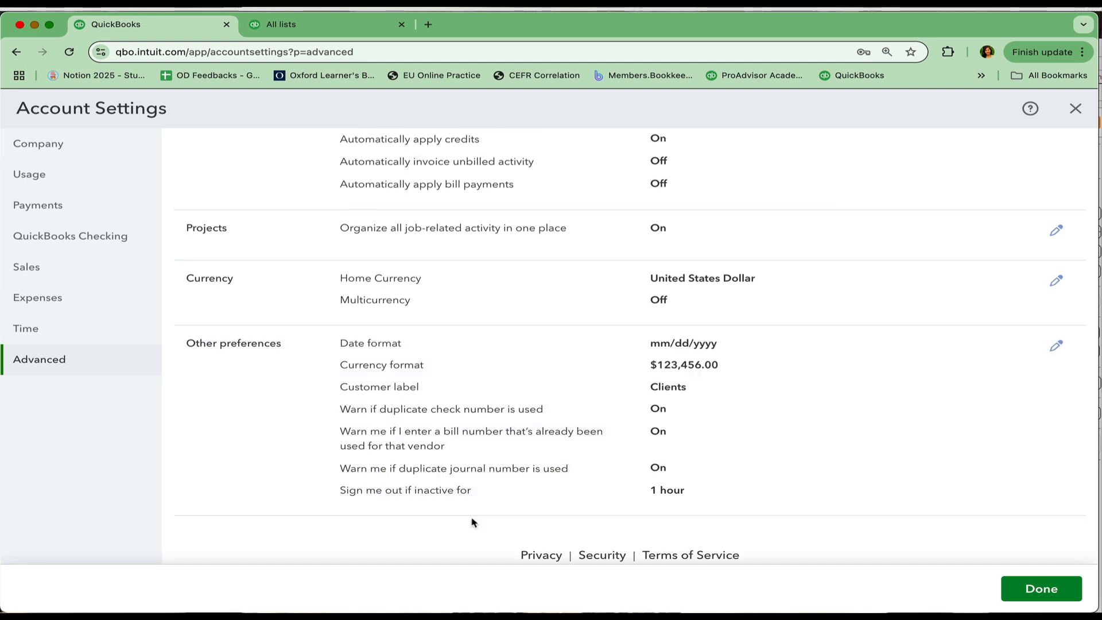
left_click(1054, 591)
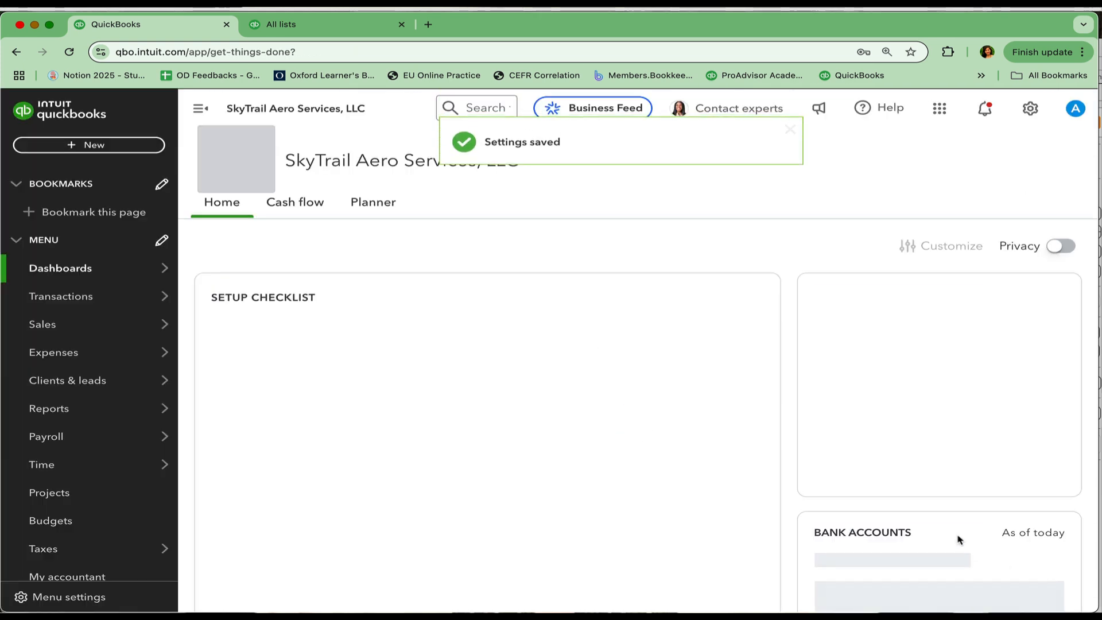